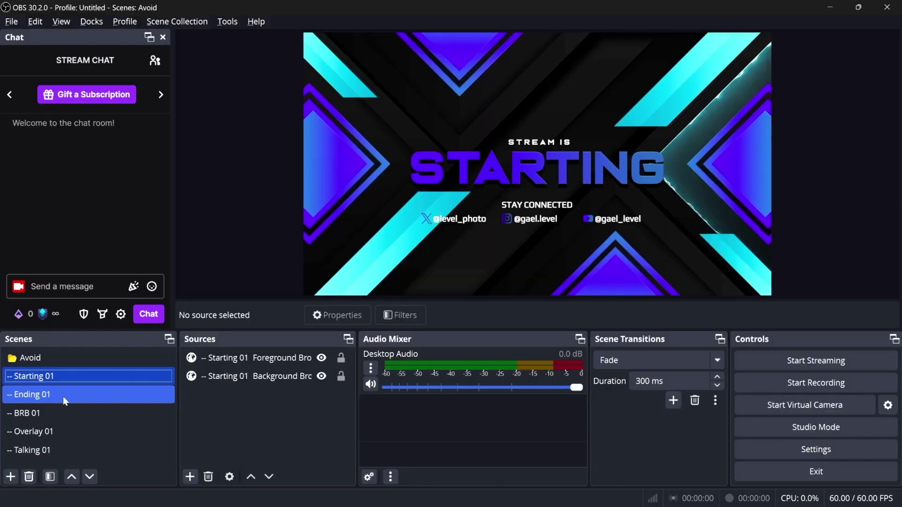
Switch the Avoid collection's active scene from Starting 01 to Ending 01
{"action": "left_click", "coordinate": [63, 396]}
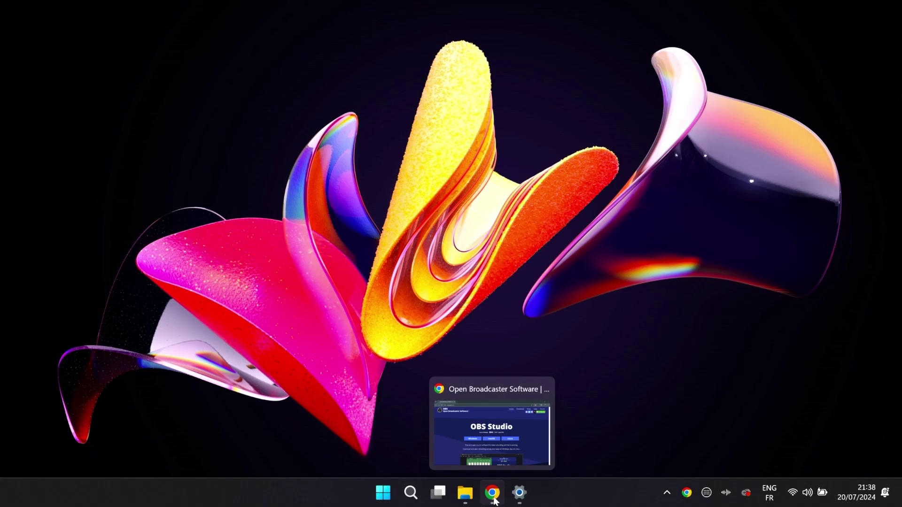
Download the OBS Studio 30.2 Windows installer from obsproject.com into the Software folder
{"action": "left_click", "coordinate": [494, 500]}
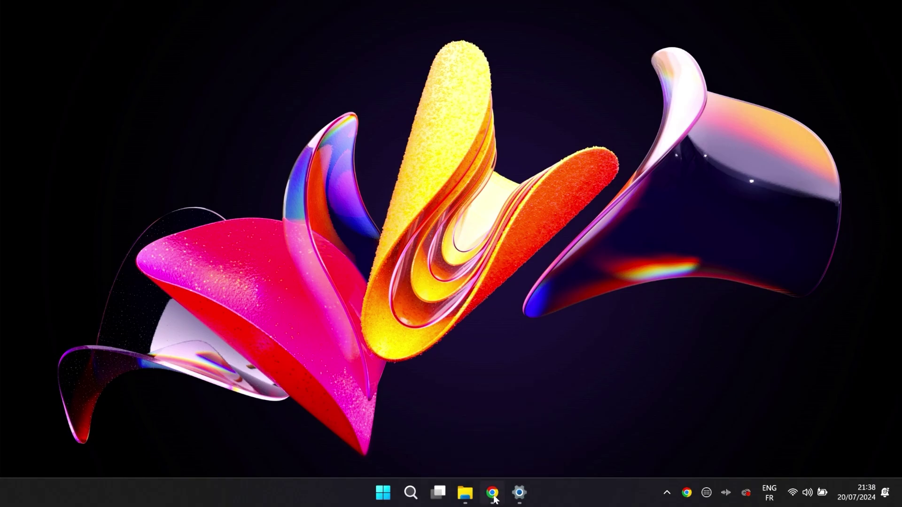
{"action": "left_click", "coordinate": [493, 498]}
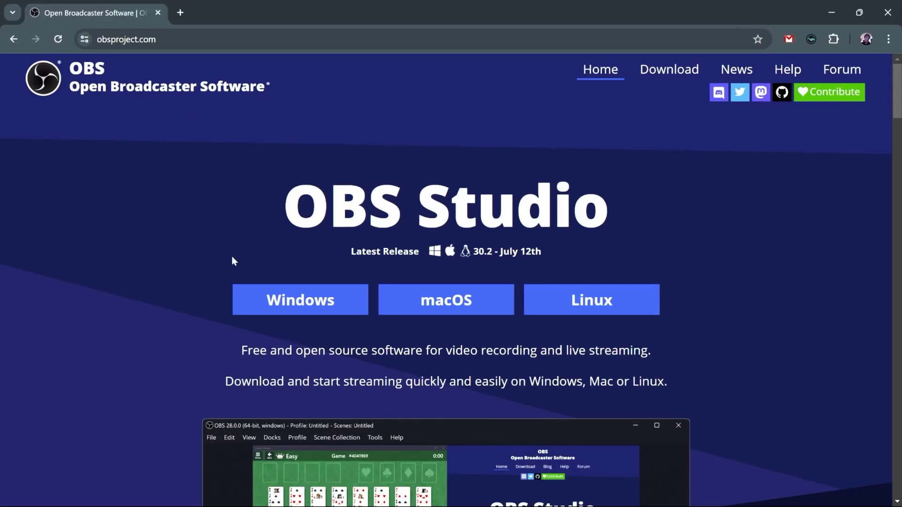
{"action": "left_click", "coordinate": [289, 299]}
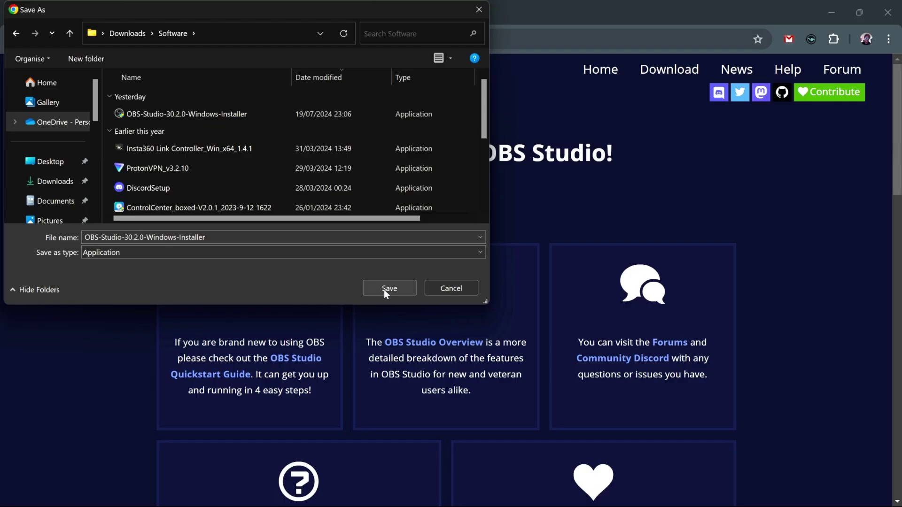
{"action": "left_click", "coordinate": [388, 288]}
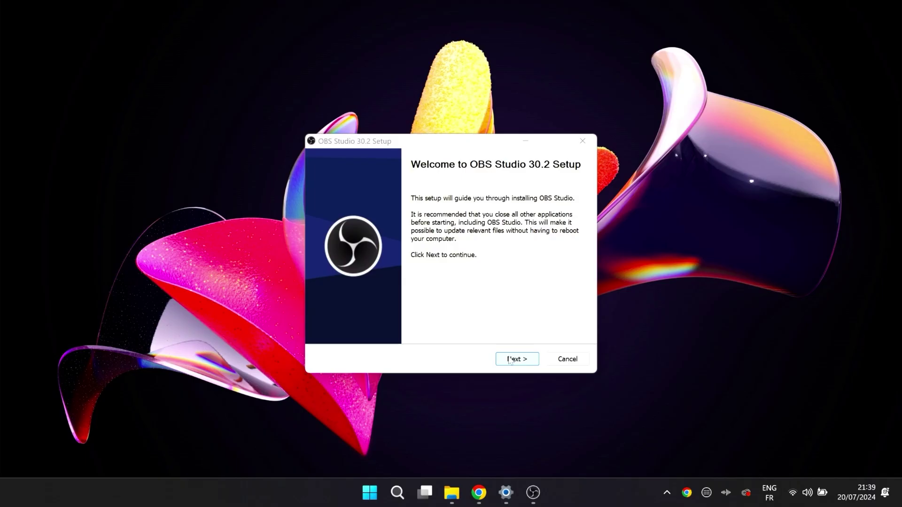
Run the installer into the default program folder, accept the licence, and launch OBS Studio
{"action": "left_click", "coordinate": [511, 359]}
{"action": "left_click", "coordinate": [514, 359]}
{"action": "left_click", "coordinate": [511, 359]}
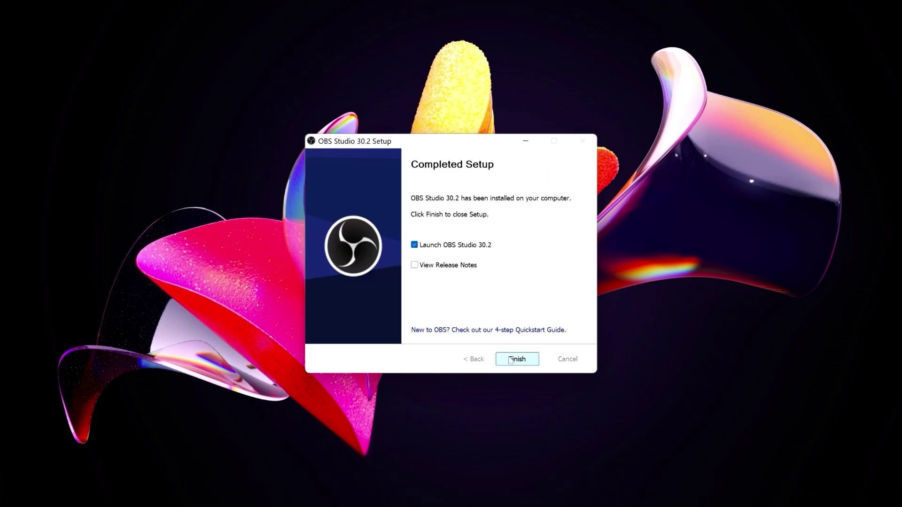
{"action": "left_click", "coordinate": [511, 359]}
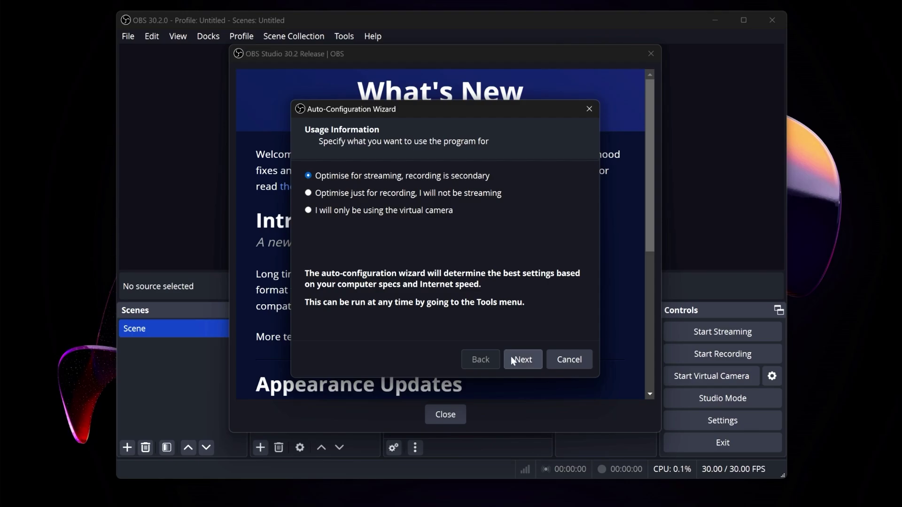
Set the wizard to streaming at a 1920x1080 canvas and 60 FPS, with Twitch as service
{"action": "left_click", "coordinate": [511, 358]}
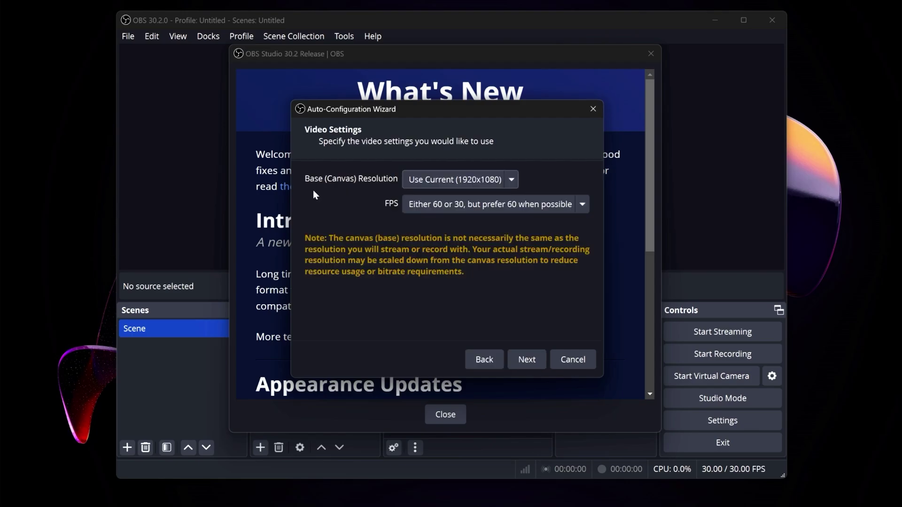
{"action": "left_click", "coordinate": [525, 361]}
{"action": "left_click", "coordinate": [445, 182]}
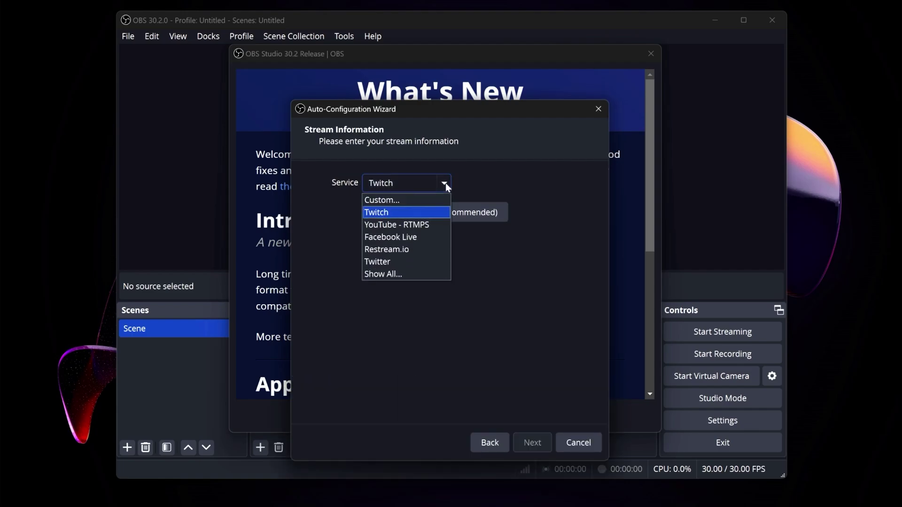
{"action": "left_click", "coordinate": [445, 183]}
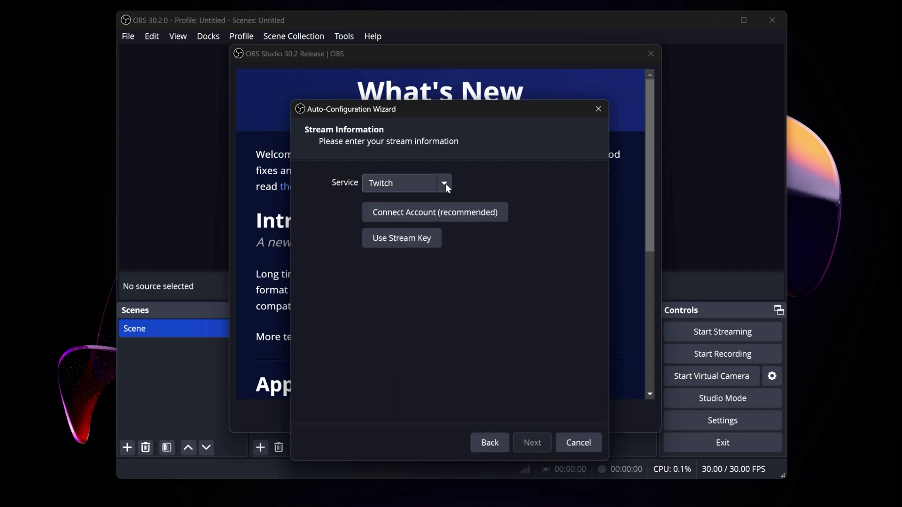
Connect the Twitch account with its username and run the bandwidth test
{"action": "left_click", "coordinate": [392, 213]}
{"action": "type", "text": "gaellev"}
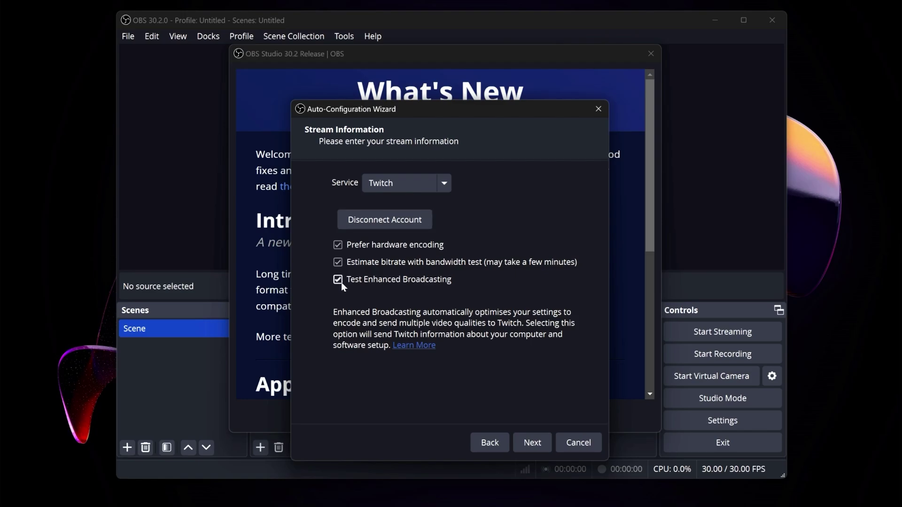
{"action": "left_click", "coordinate": [539, 449]}
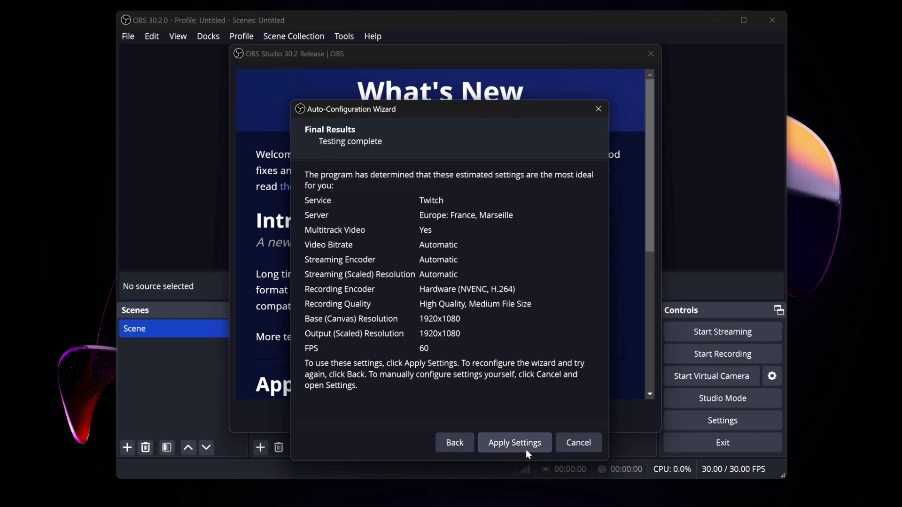
Apply the recommended settings, maximize OBS, and close the What's New release notes
{"action": "left_click", "coordinate": [520, 447]}
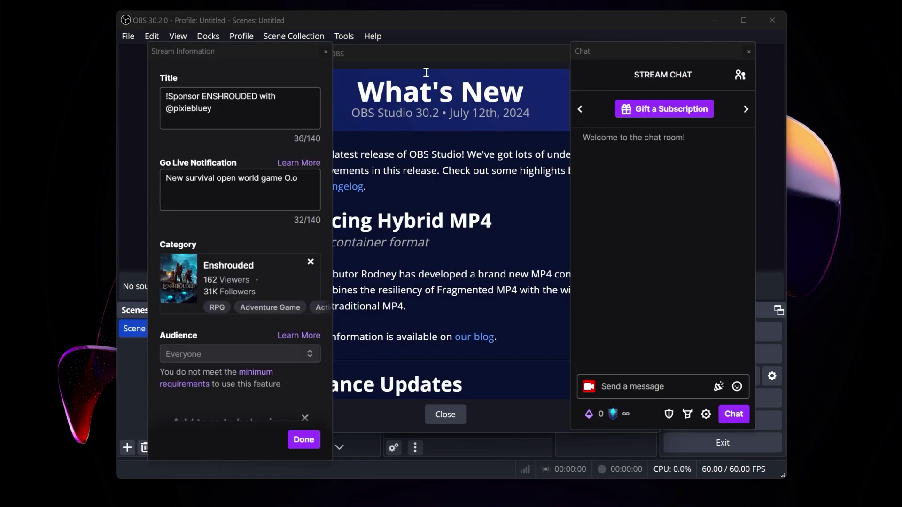
{"action": "double_click", "coordinate": [421, 21]}
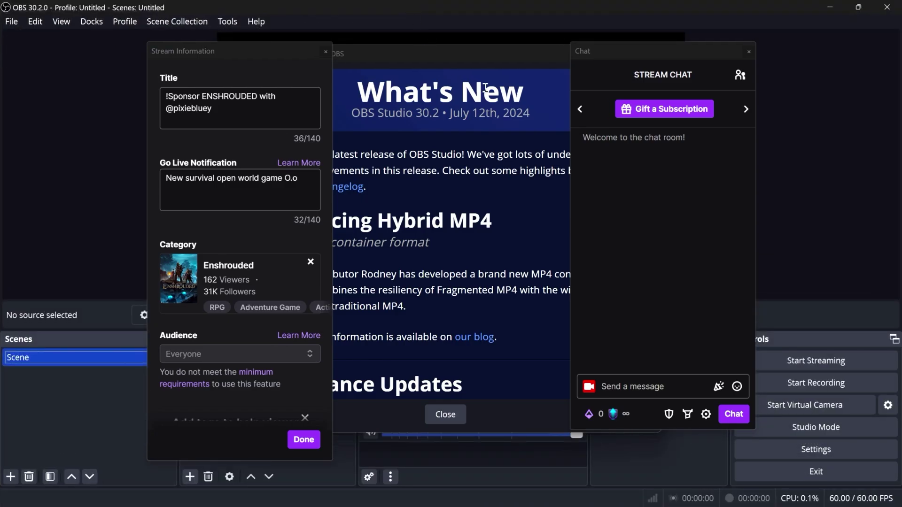
{"action": "left_click", "coordinate": [352, 69]}
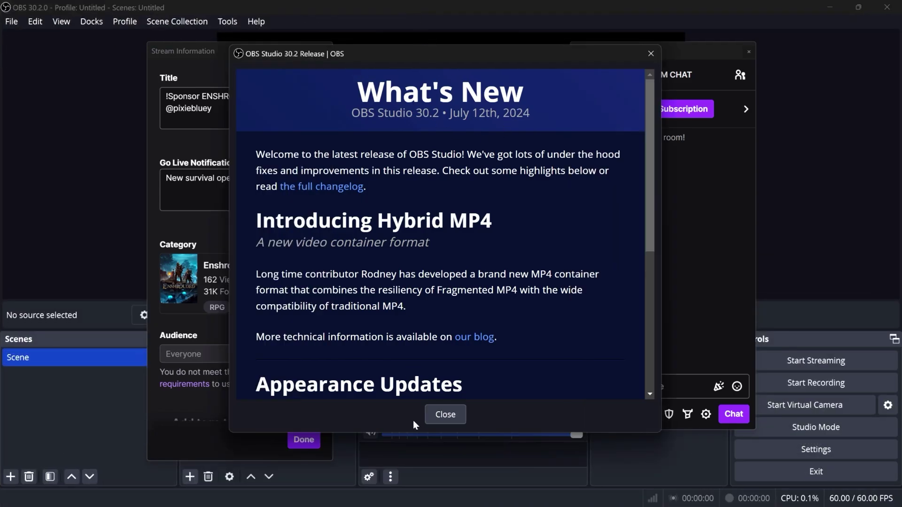
{"action": "left_click", "coordinate": [446, 418]}
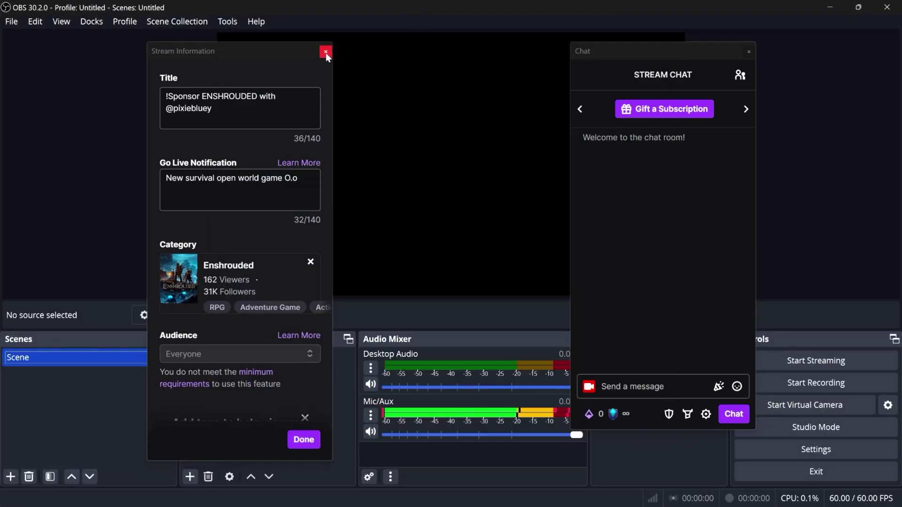
Close the Stream Information dock and dock a widened Twitch chat along the left edge
{"action": "left_click", "coordinate": [325, 52]}
{"action": "key", "text": "Return"}
{"action": "left_click_drag", "start_coordinate": [665, 49], "coordinate": [2, 75]}
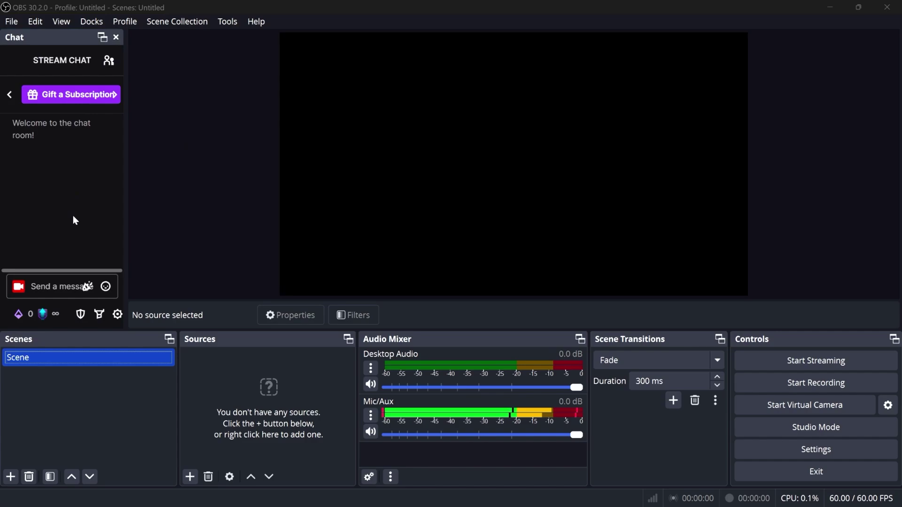
{"action": "left_click_drag", "start_coordinate": [126, 233], "coordinate": [172, 234]}
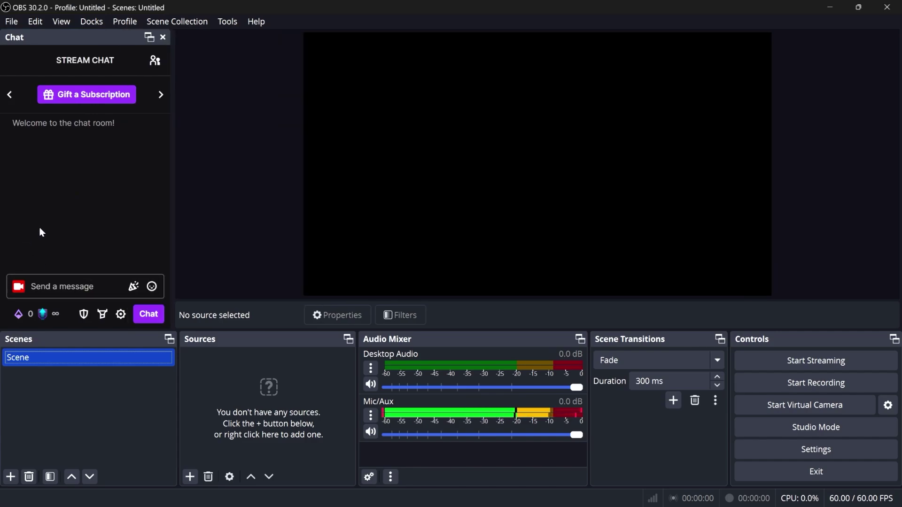
{"action": "right_click", "coordinate": [450, 111]}
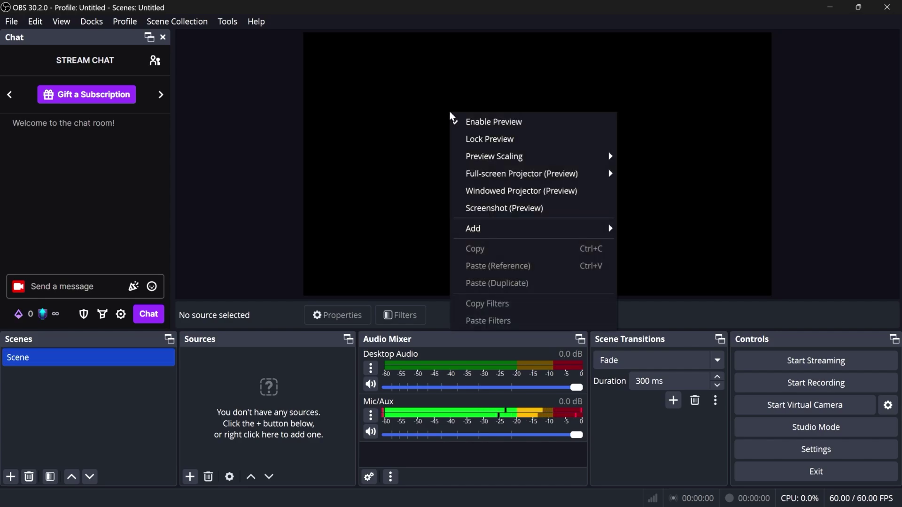
{"action": "left_click", "coordinate": [134, 396]}
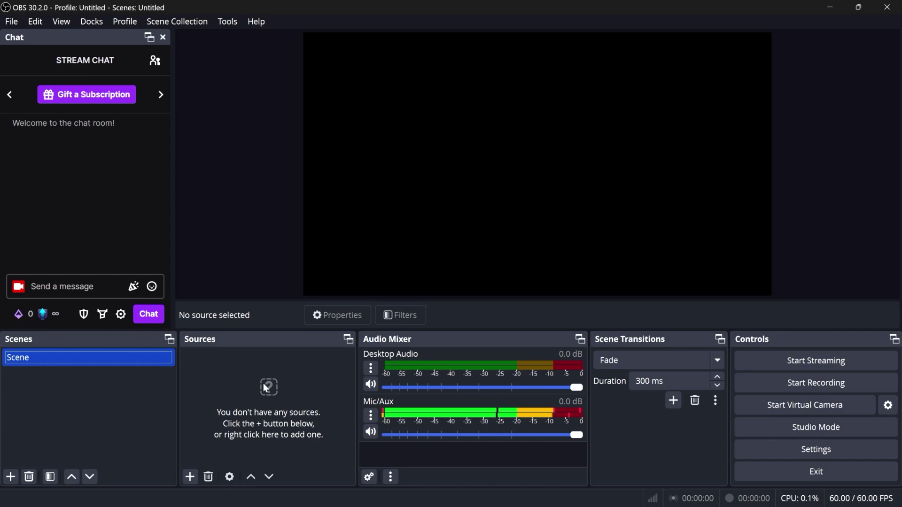
{"action": "left_click", "coordinate": [264, 371]}
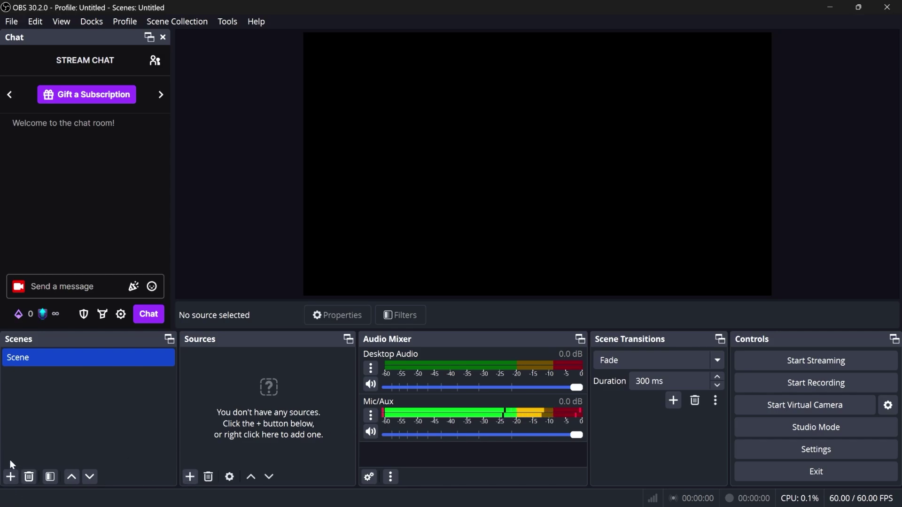
Add a Game Capture source with the default name, keeping capture-any-full-screen-application mode
{"action": "left_click", "coordinate": [190, 477]}
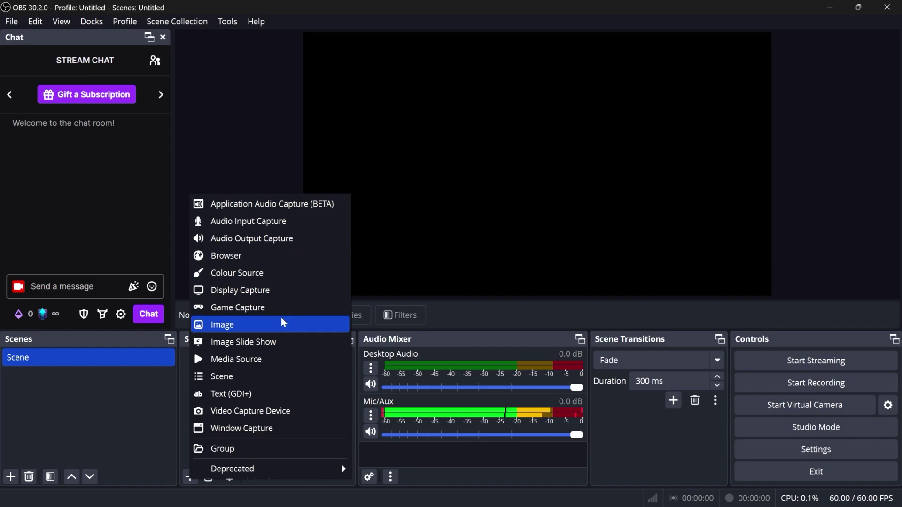
{"action": "left_click", "coordinate": [251, 312]}
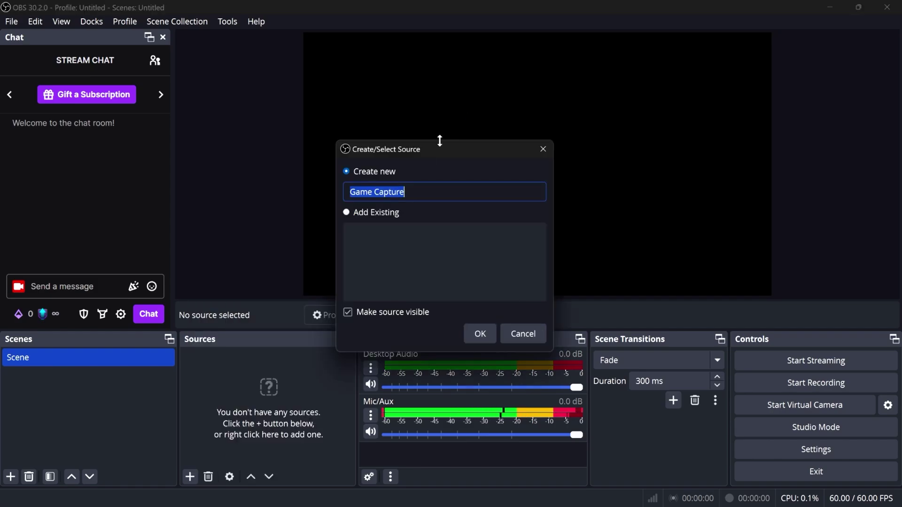
{"action": "left_click", "coordinate": [480, 334]}
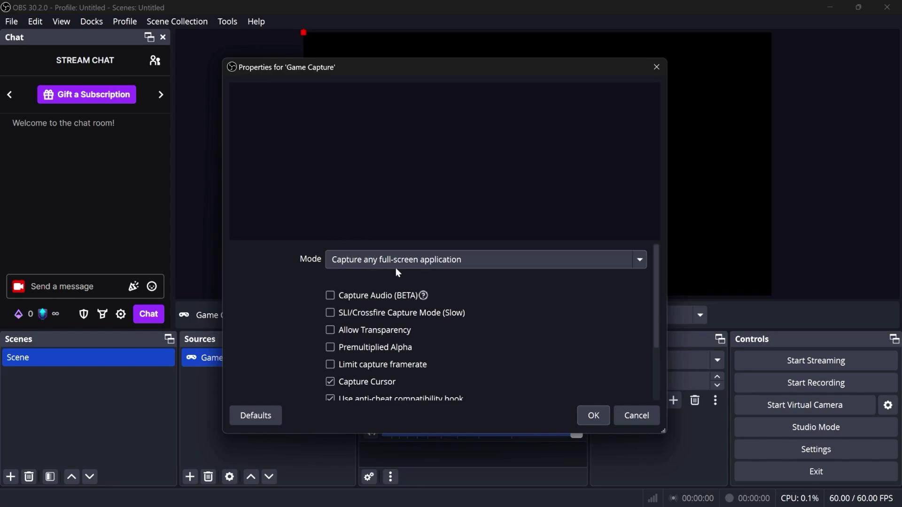
{"action": "left_click", "coordinate": [472, 266]}
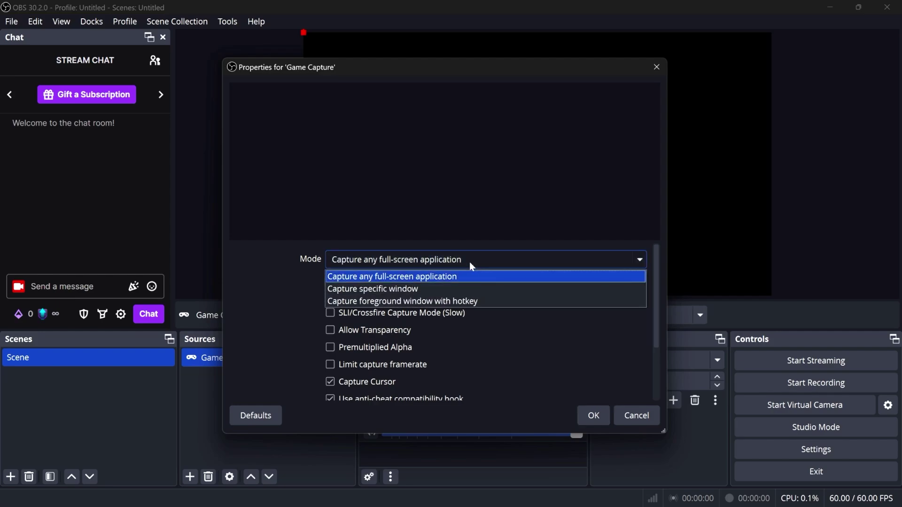
{"action": "left_click", "coordinate": [420, 289]}
{"action": "left_click", "coordinate": [419, 287]}
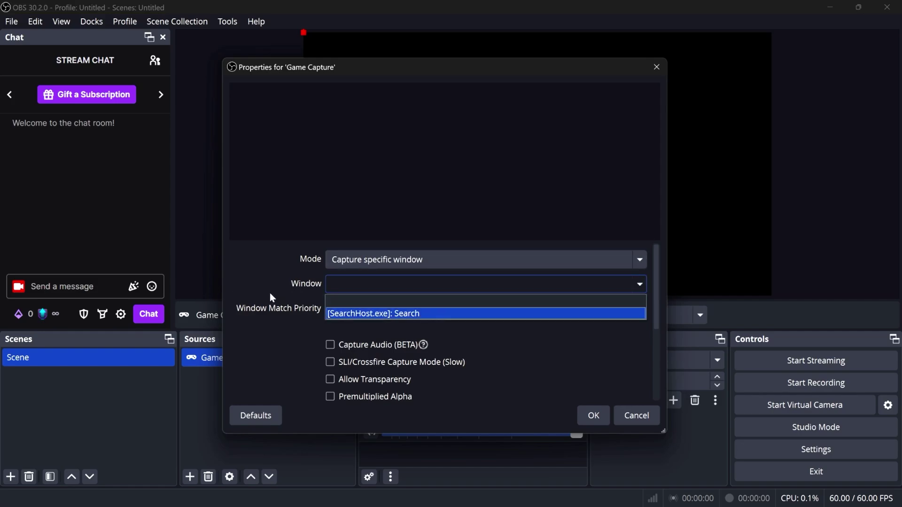
{"action": "key", "text": "Escape"}
{"action": "key", "text": "Escape"}
Add a Display Capture source of the 2560x1440 primary monitor
{"action": "left_click", "coordinate": [189, 477]}
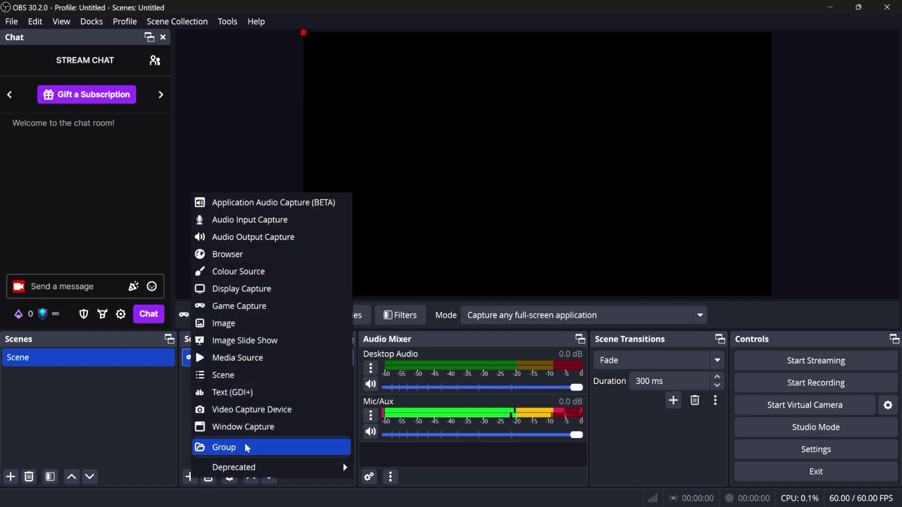
{"action": "left_click", "coordinate": [253, 289]}
{"action": "left_click", "coordinate": [486, 332]}
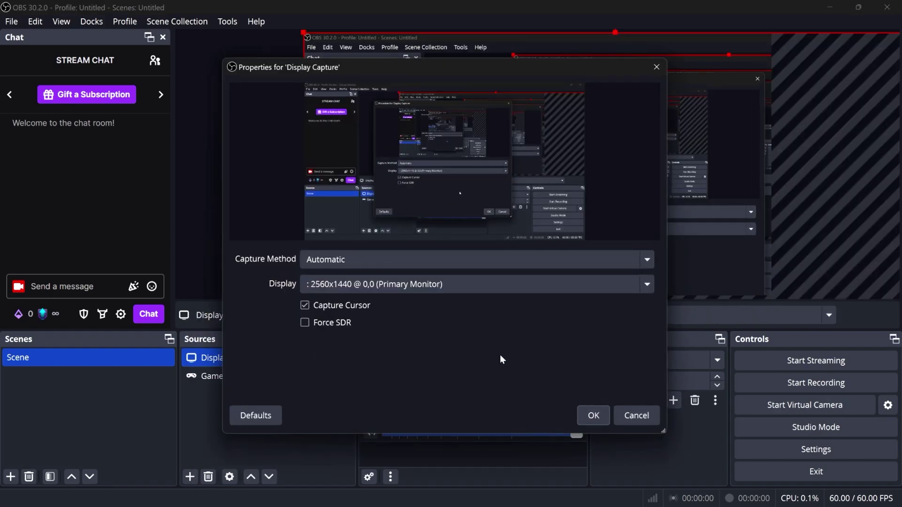
{"action": "left_click", "coordinate": [601, 416]}
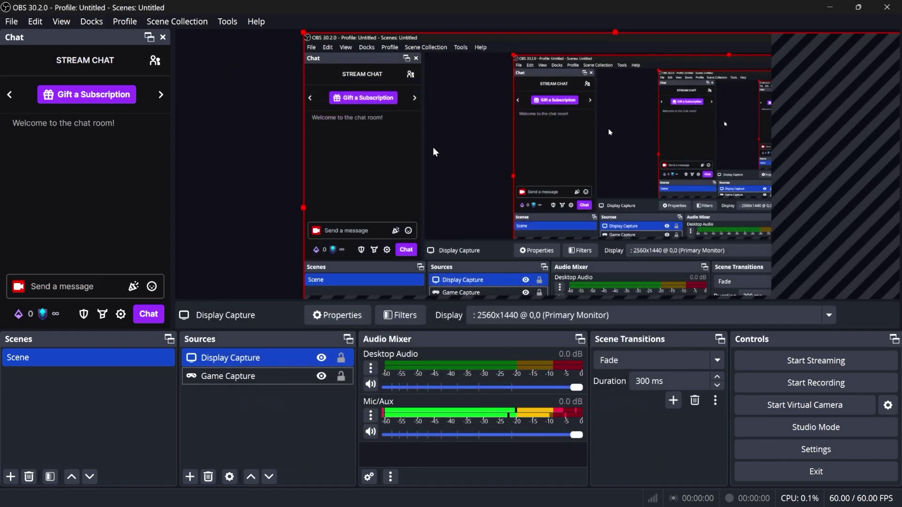
Check the Game Capture and Display Capture entries in Sources without changing them
{"action": "left_click", "coordinate": [220, 379]}
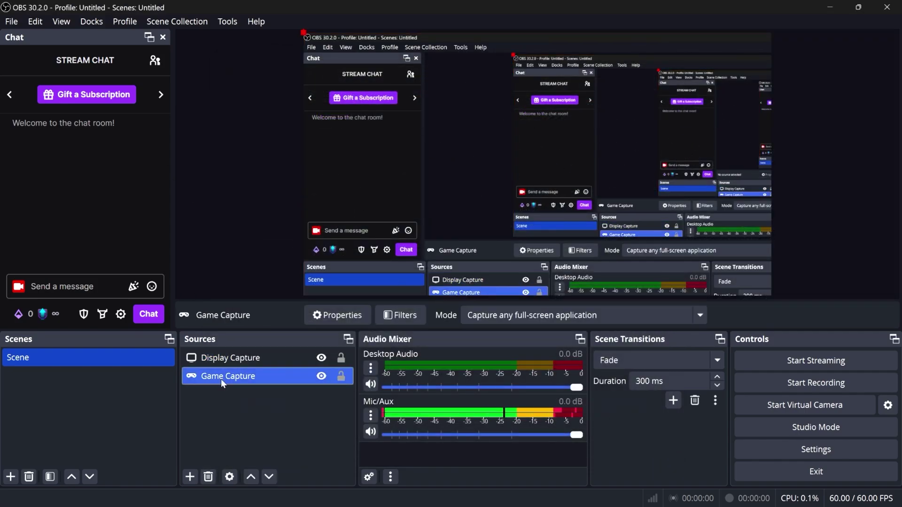
{"action": "right_click", "coordinate": [221, 378]}
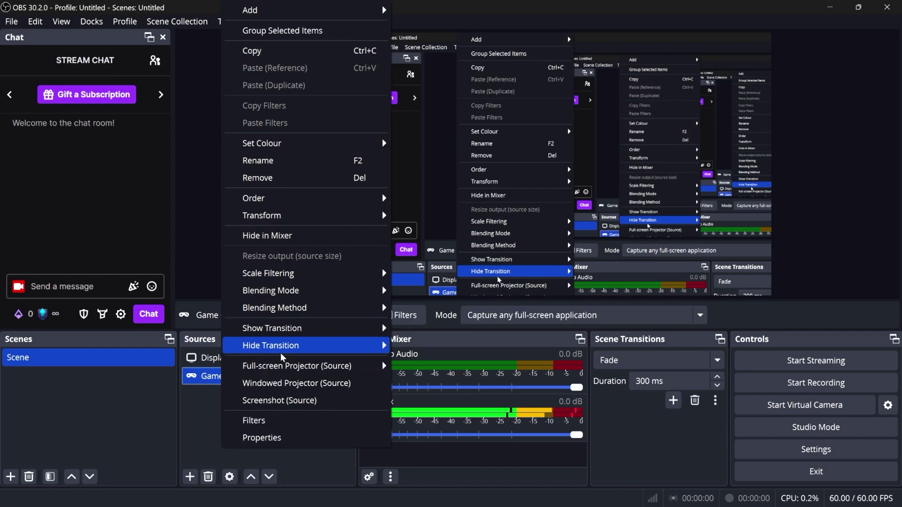
{"action": "left_click", "coordinate": [231, 365]}
{"action": "left_click", "coordinate": [230, 377]}
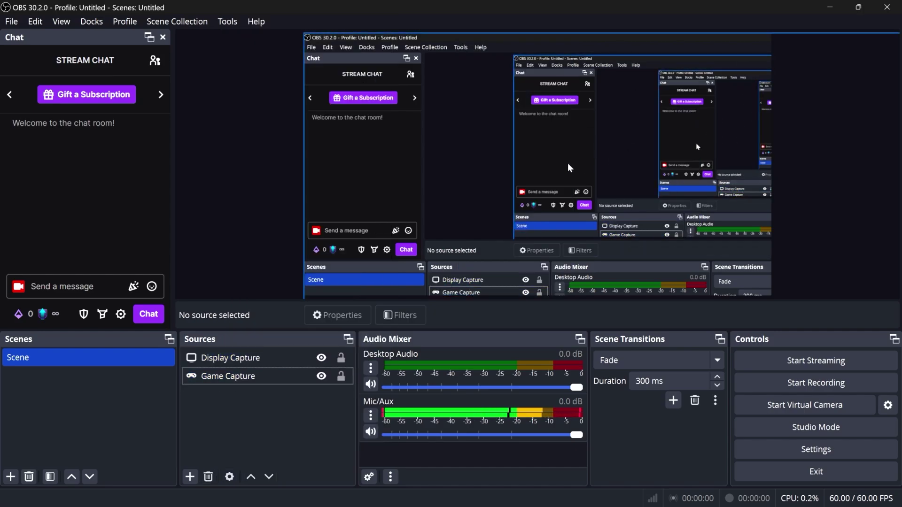
{"action": "left_click", "coordinate": [257, 364]}
Add a Video Capture Device named 'cam' using the USB2.0 FHD webcam with default settings
{"action": "left_click", "coordinate": [192, 475]}
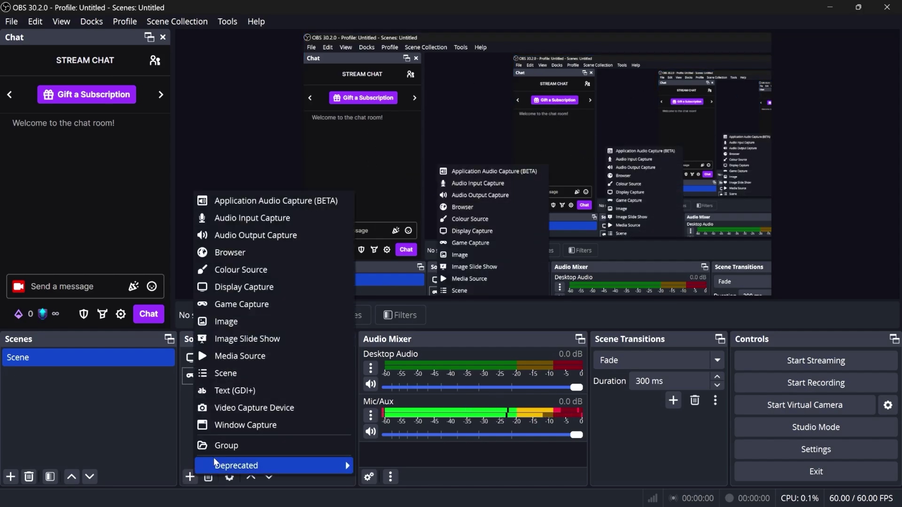
{"action": "left_click", "coordinate": [228, 407]}
{"action": "type", "text": "cam"}
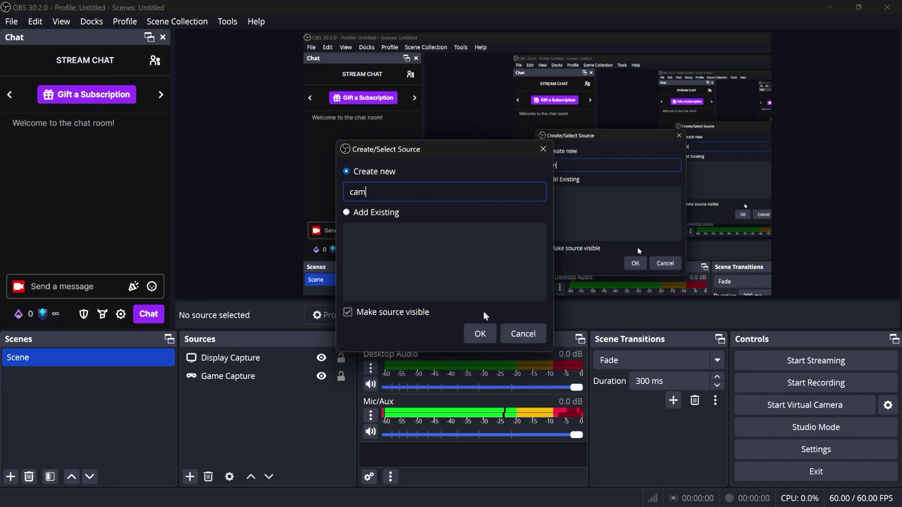
{"action": "key", "text": "Return"}
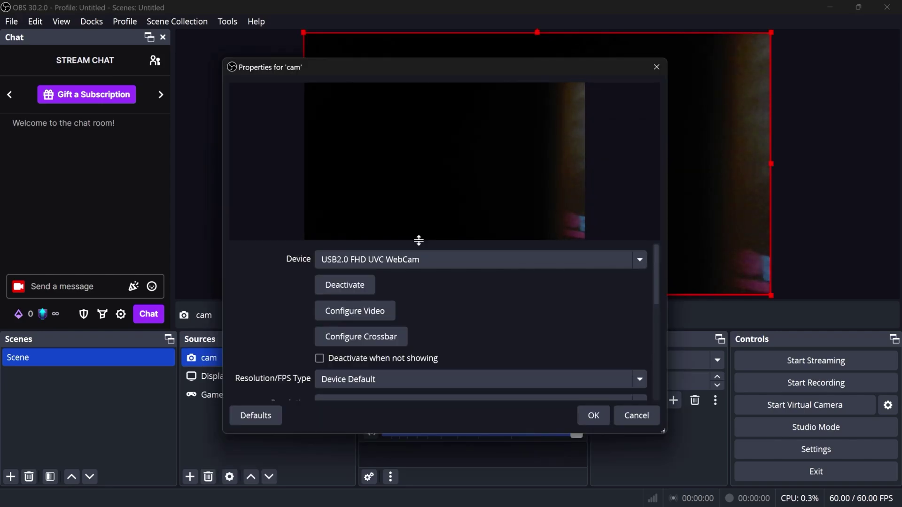
{"action": "key", "text": "Return"}
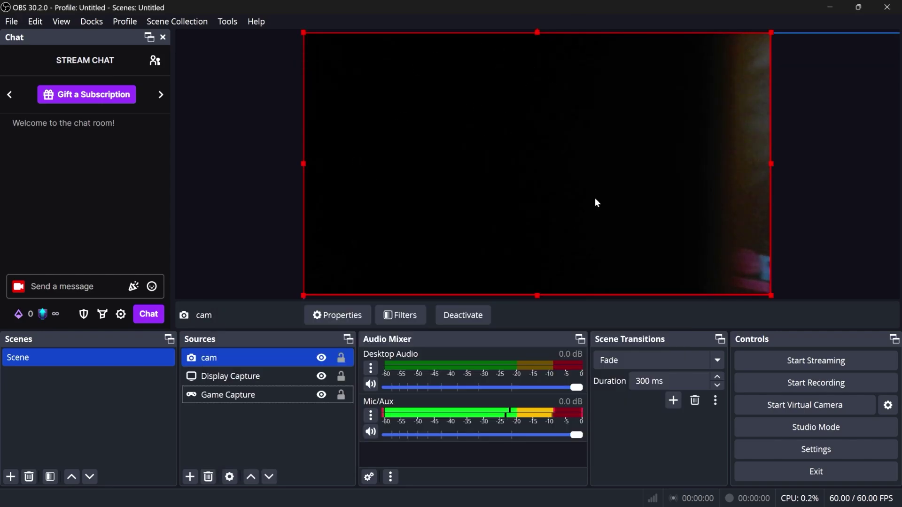
Keep cam above Display Capture, shrink it, and place it at 124 px left, 239 px top
{"action": "left_click", "coordinate": [235, 382]}
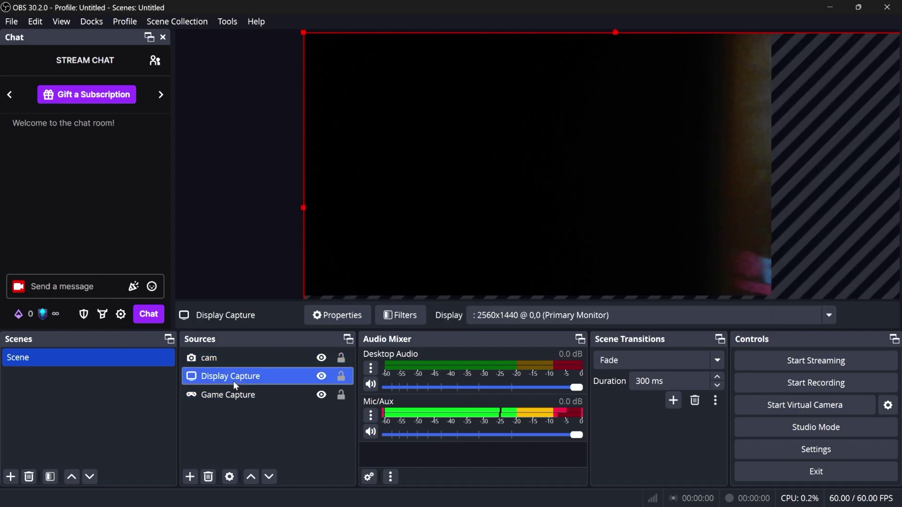
{"action": "left_click_drag", "start_coordinate": [233, 377], "coordinate": [229, 360]}
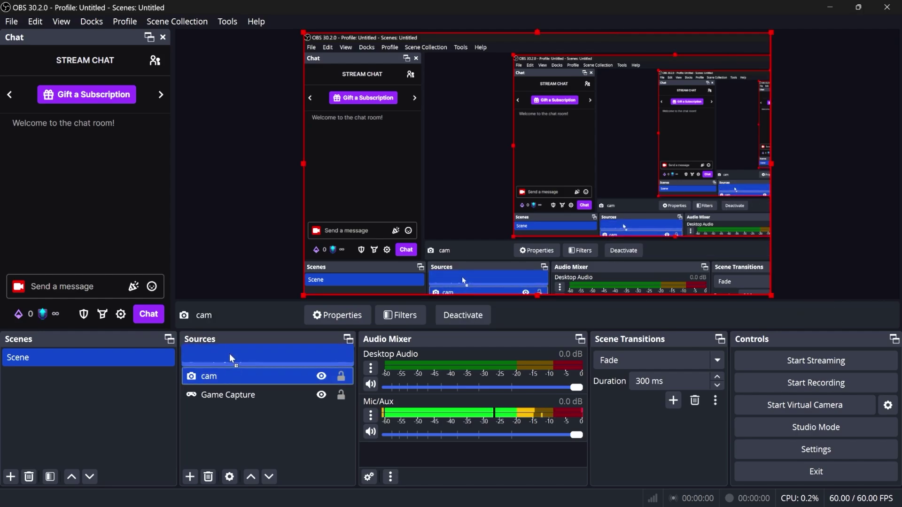
{"action": "left_click_drag", "start_coordinate": [229, 355], "coordinate": [230, 355]}
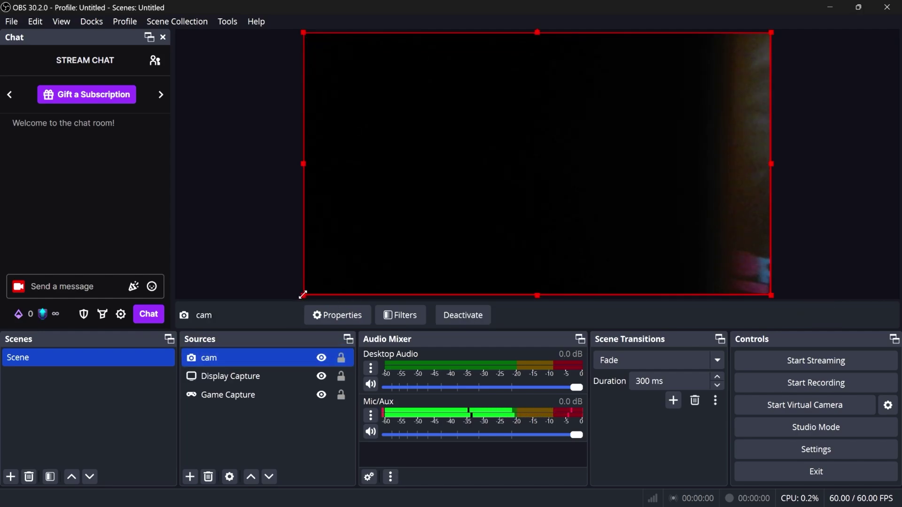
{"action": "left_click_drag", "start_coordinate": [303, 295], "coordinate": [712, 112]}
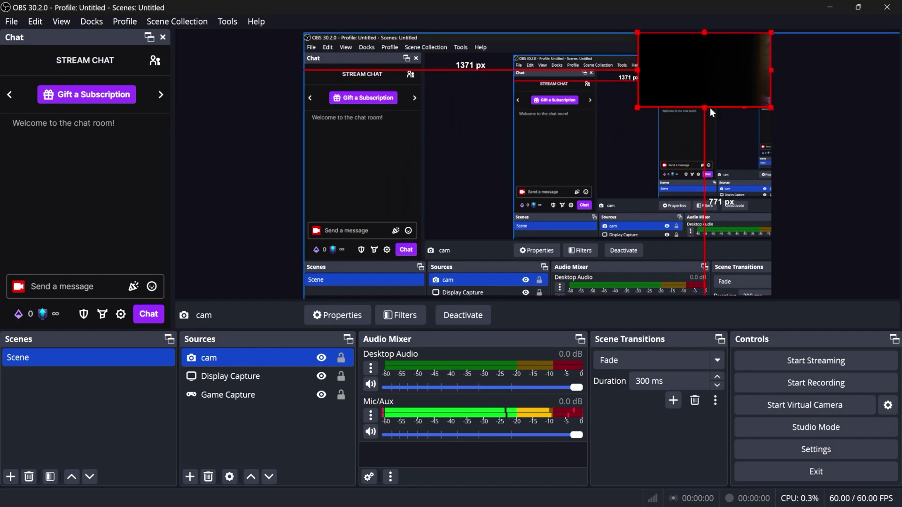
{"action": "left_click_drag", "start_coordinate": [702, 74], "coordinate": [397, 132]}
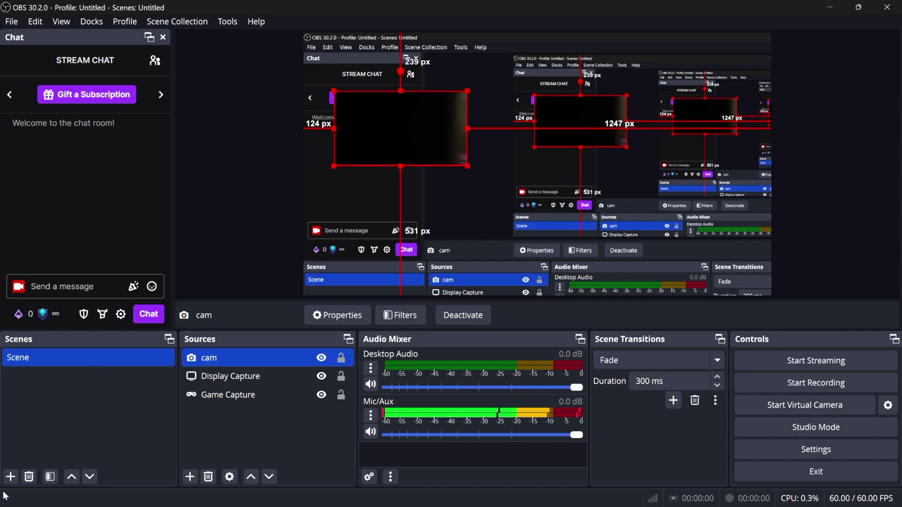
Create Scene 2 with an Image source showing the 3840x2160 Spider-Man space wallpaper
{"action": "left_click", "coordinate": [10, 479]}
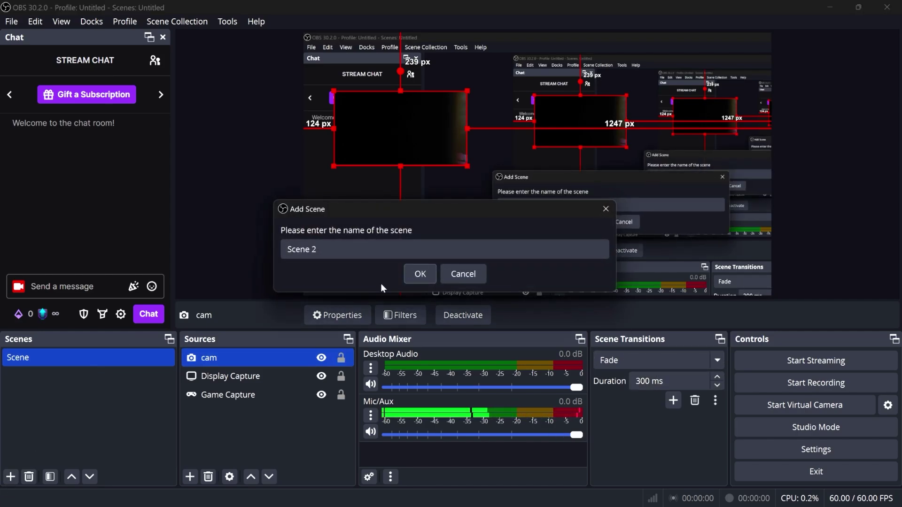
{"action": "left_click", "coordinate": [409, 275]}
{"action": "left_click", "coordinate": [189, 477]}
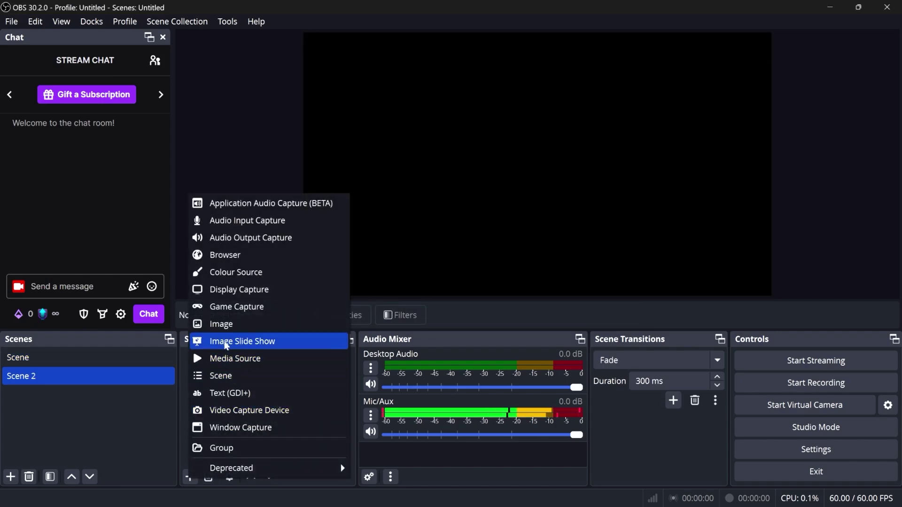
{"action": "left_click", "coordinate": [228, 325]}
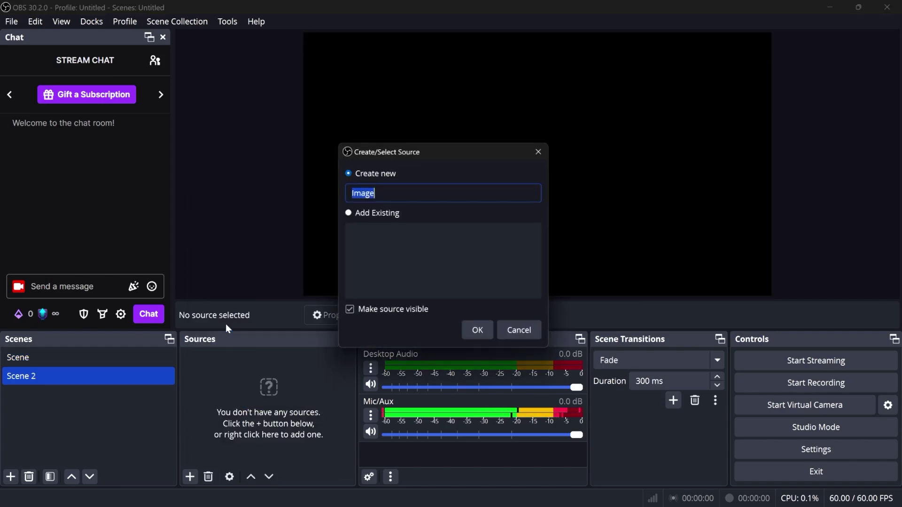
{"action": "left_click", "coordinate": [493, 334]}
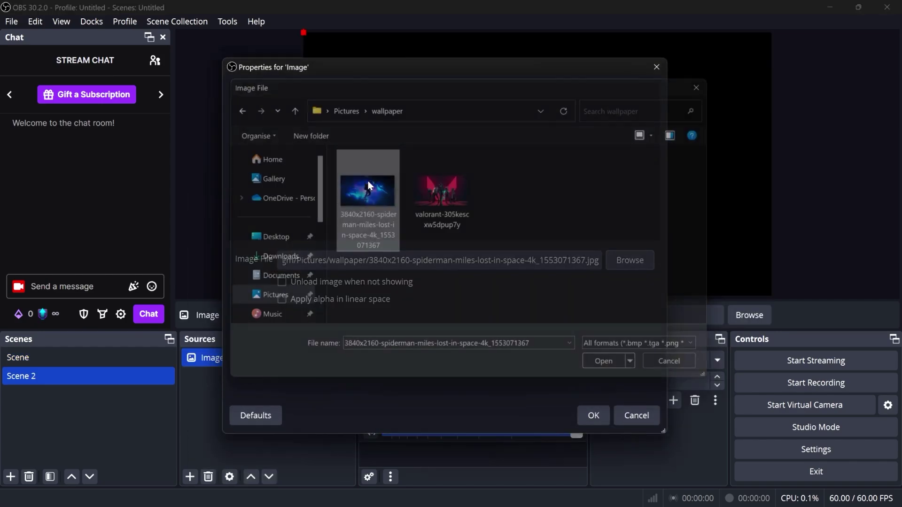
{"action": "double_click", "coordinate": [368, 181]}
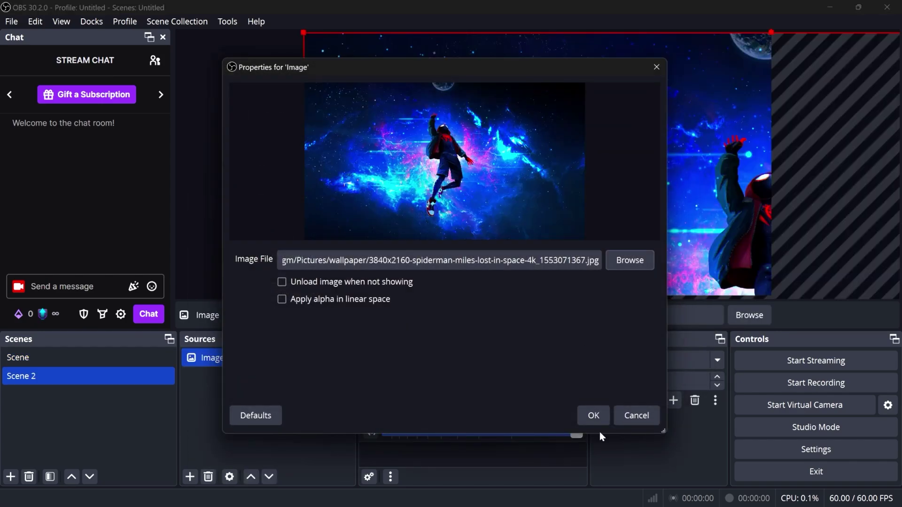
{"action": "left_click", "coordinate": [593, 415]}
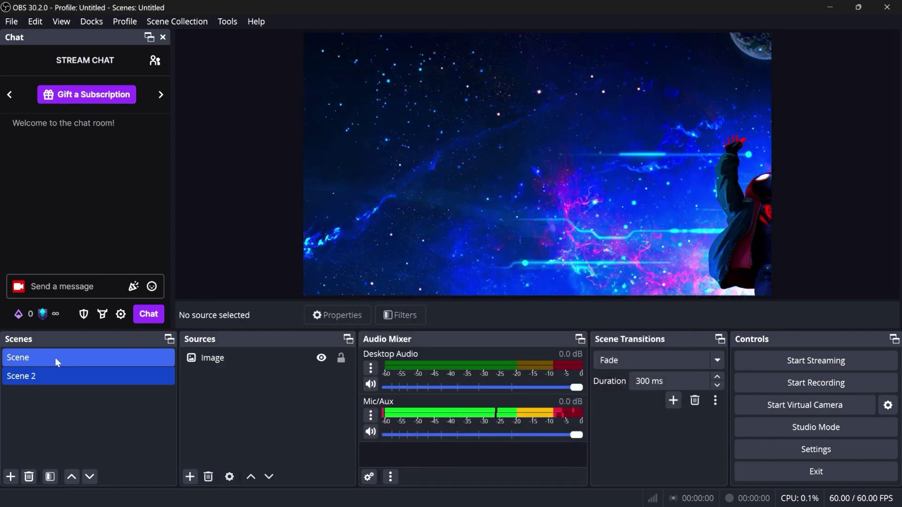
Change the scene transition from Fade to Cut and test it switching between Scene and Scene 2
{"action": "left_click", "coordinate": [55, 357]}
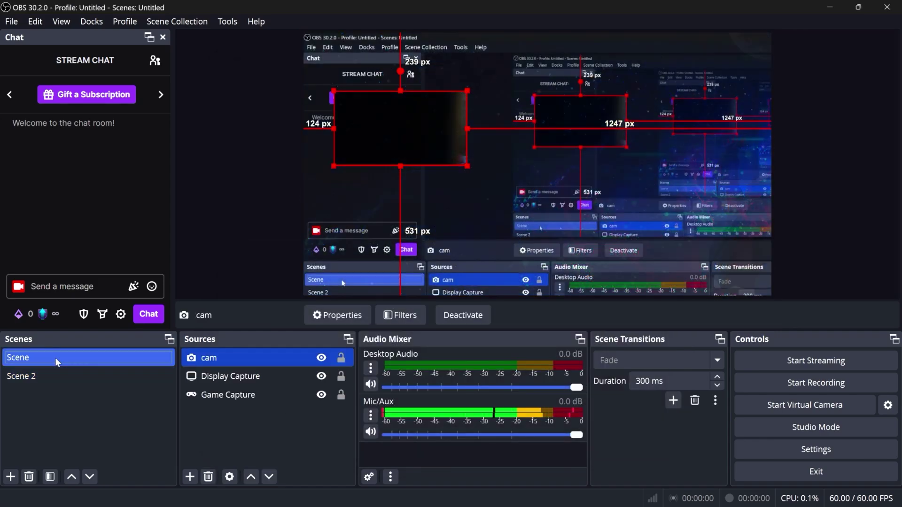
{"action": "left_click", "coordinate": [57, 374]}
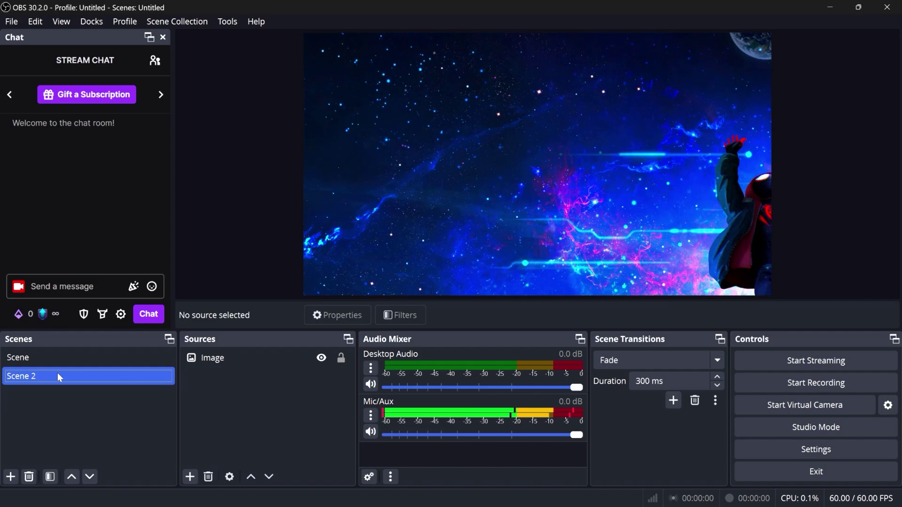
{"action": "left_click", "coordinate": [58, 362]}
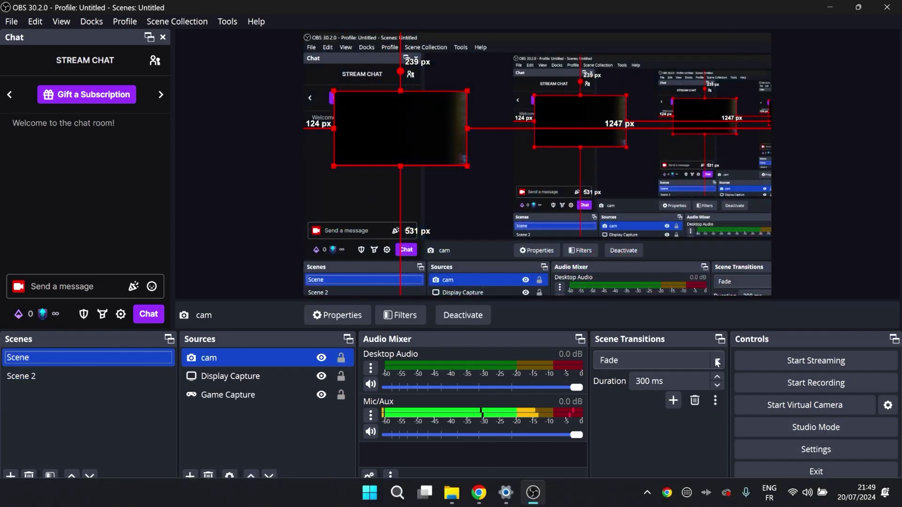
{"action": "left_click", "coordinate": [714, 364]}
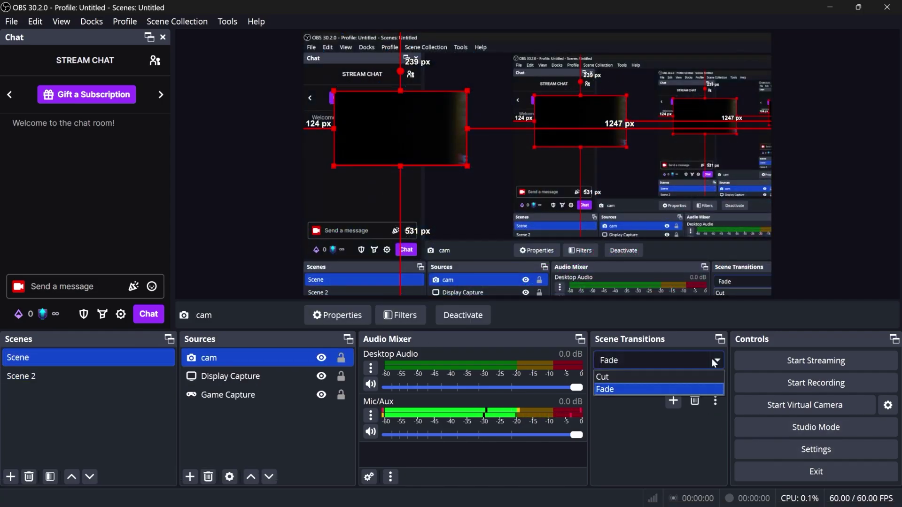
{"action": "left_click", "coordinate": [657, 376]}
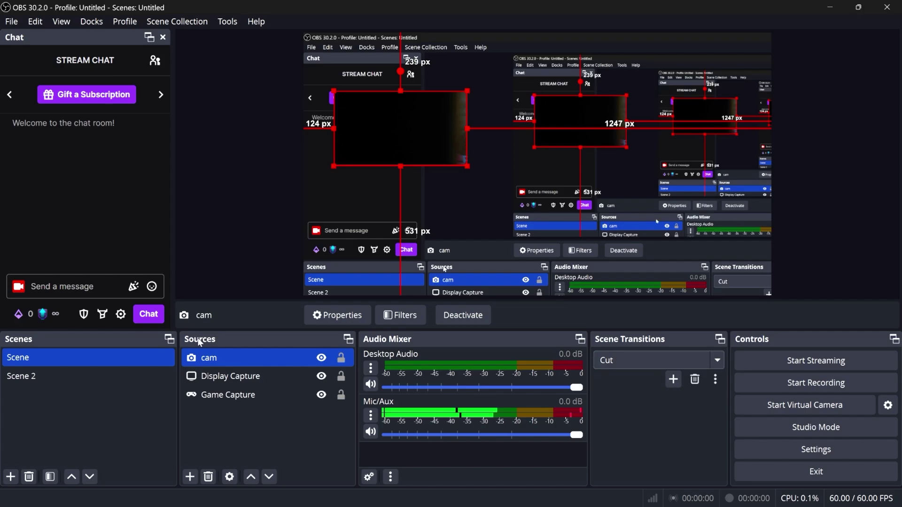
{"action": "left_click", "coordinate": [111, 370]}
{"action": "left_click", "coordinate": [100, 361]}
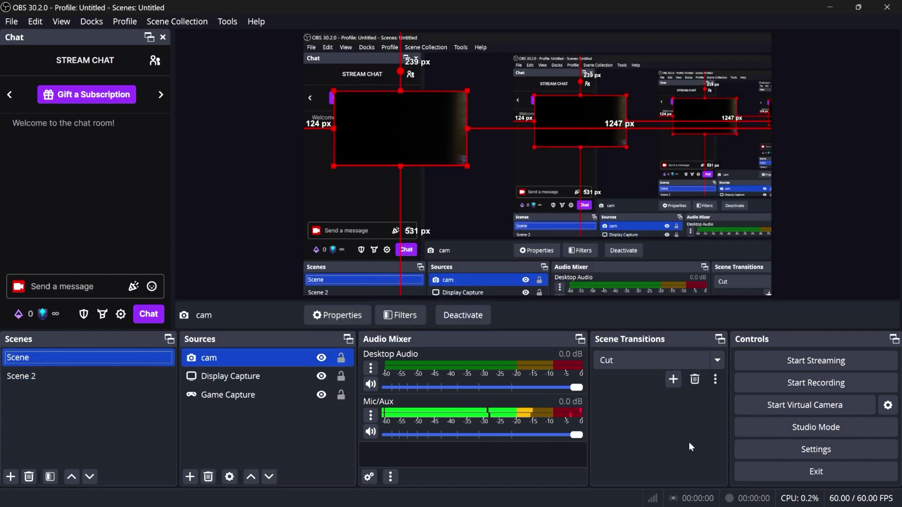
Add a Luma Wipe transition using the Fractal wipe image
{"action": "left_click", "coordinate": [675, 381]}
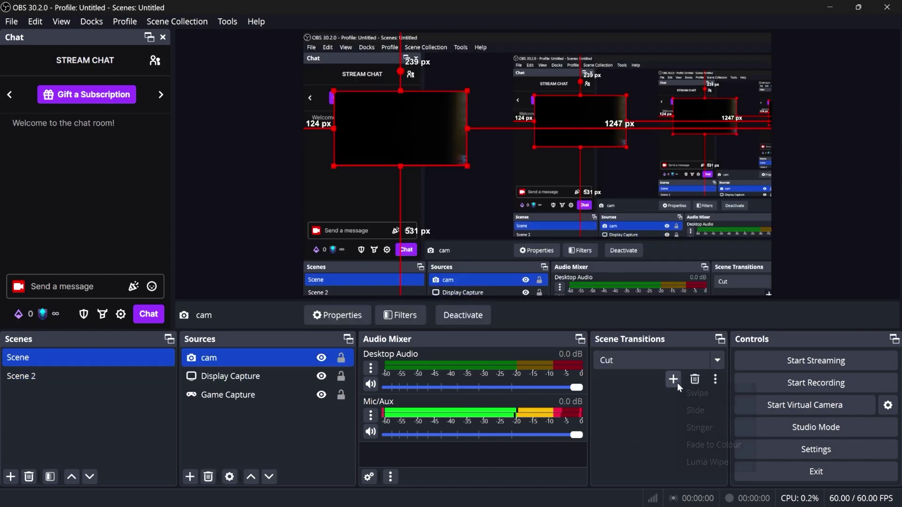
{"action": "left_click", "coordinate": [702, 463]}
{"action": "left_click", "coordinate": [423, 275]}
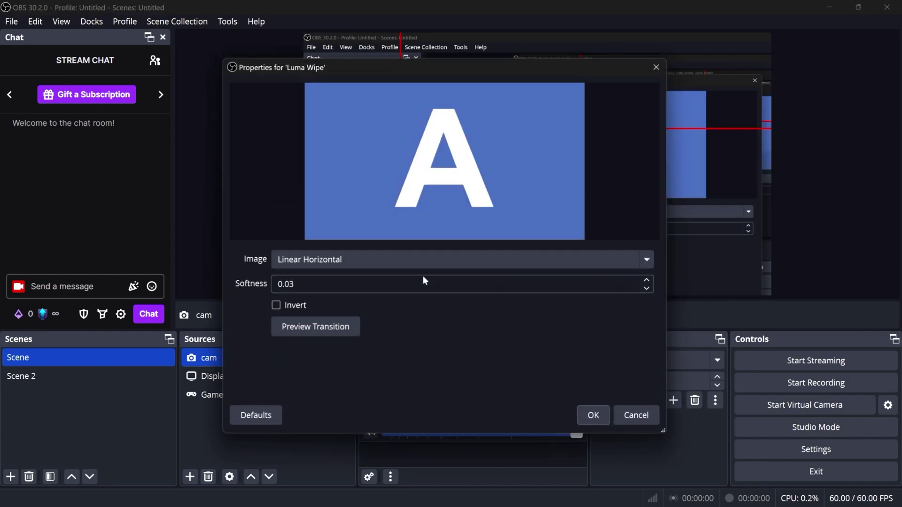
{"action": "left_click", "coordinate": [427, 259]}
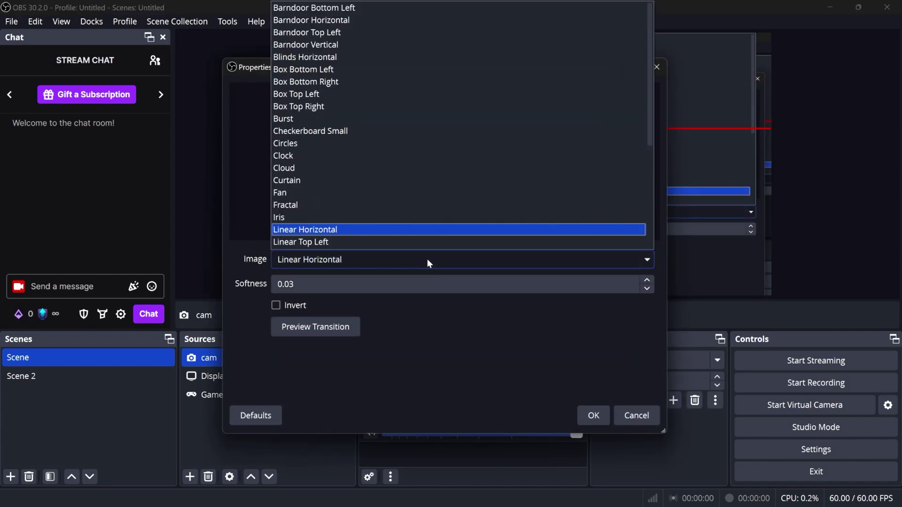
{"action": "left_click", "coordinate": [320, 204]}
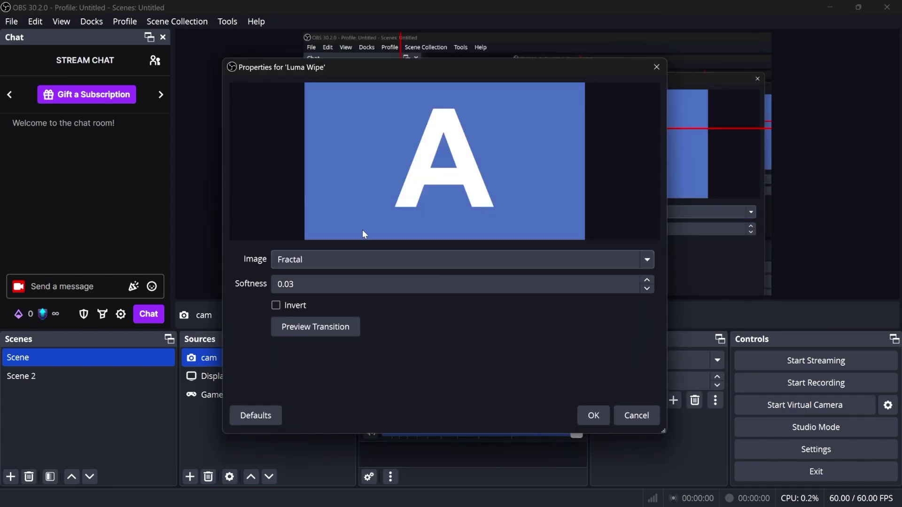
{"action": "left_click", "coordinate": [593, 416]}
Switch back and forth between Scene 2 and the cam scene to preview the Fractal wipe
{"action": "left_click", "coordinate": [111, 377]}
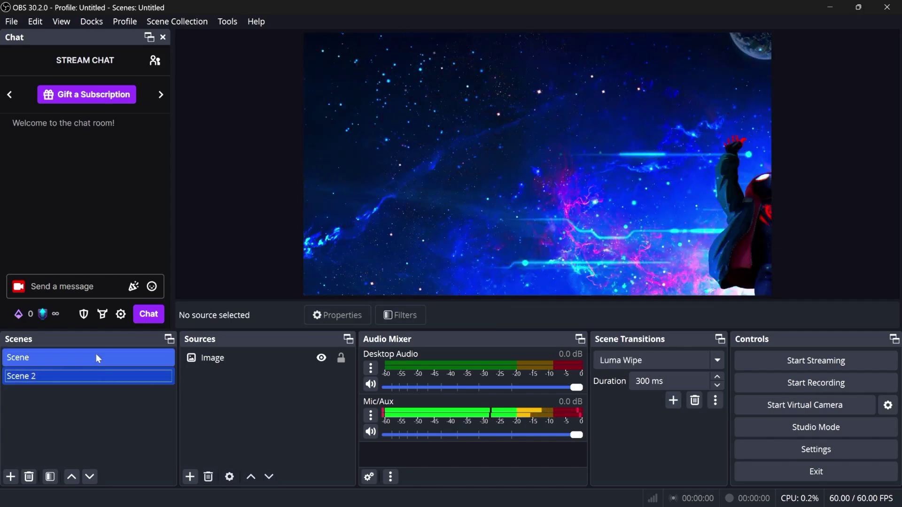
{"action": "left_click", "coordinate": [96, 357]}
{"action": "left_click", "coordinate": [91, 374]}
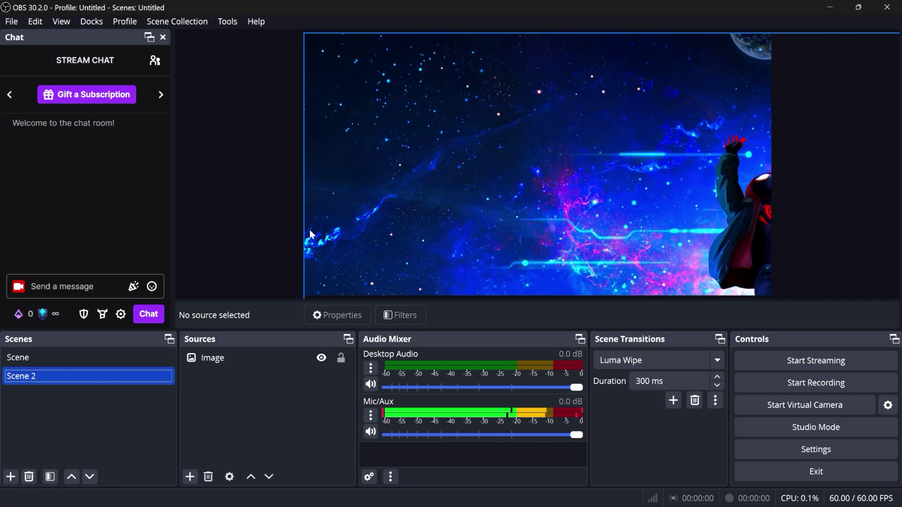
{"action": "left_click", "coordinate": [79, 363]}
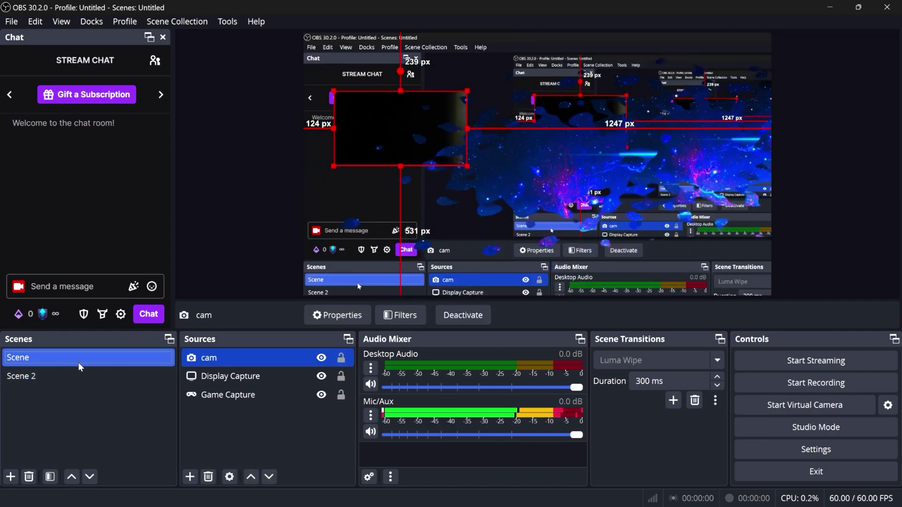
{"action": "left_click", "coordinate": [77, 373]}
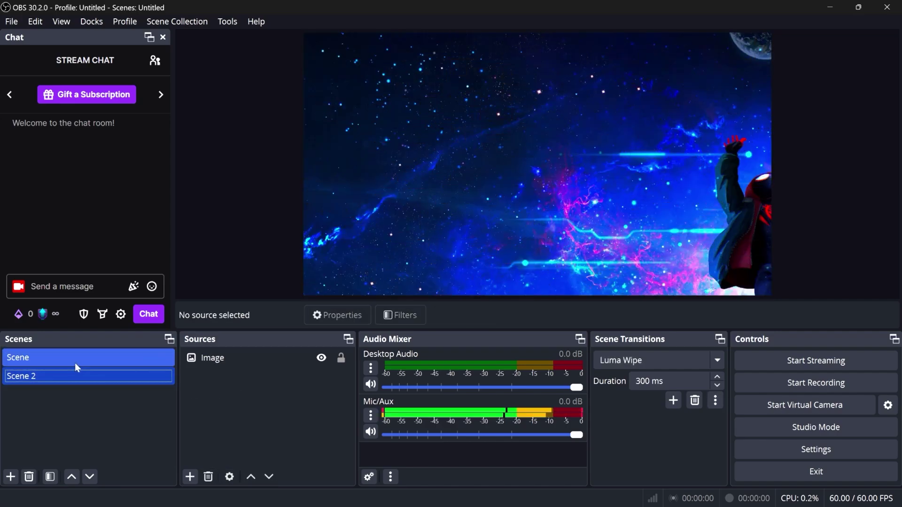
{"action": "left_click", "coordinate": [75, 363]}
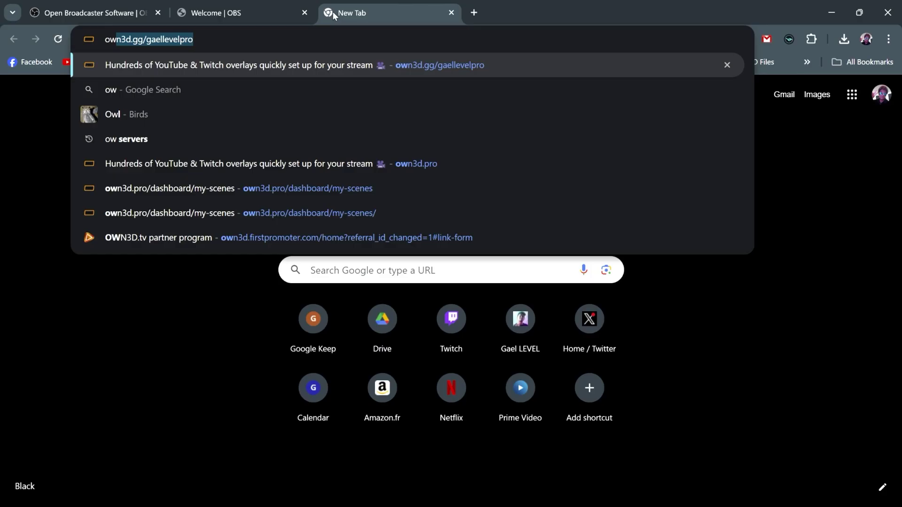
Log in at own3d.gg, start an automatic Complete Setup in Scene Builder, and browse the Free overlays
{"action": "key", "text": "Return"}
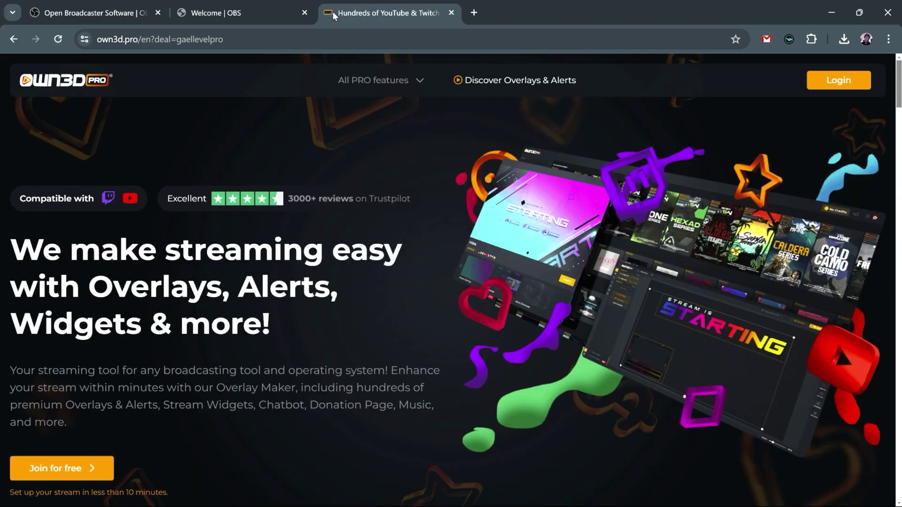
{"action": "left_click", "coordinate": [838, 80]}
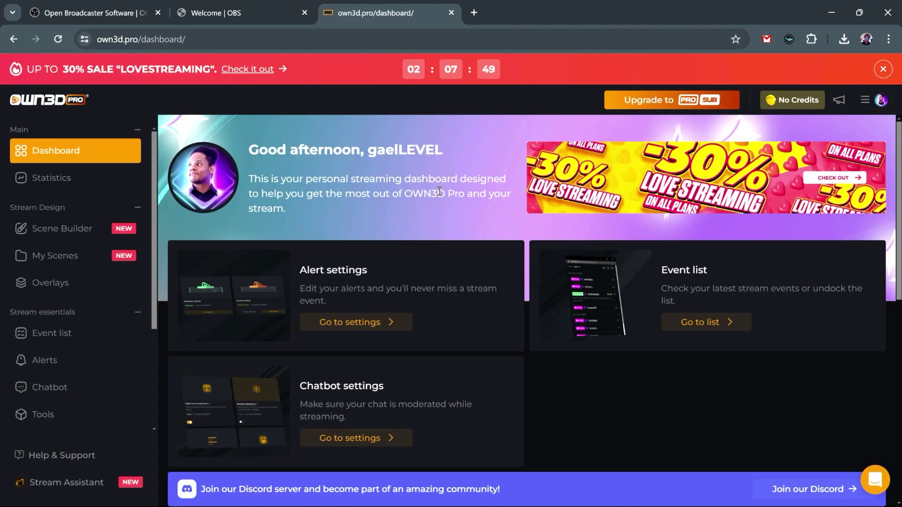
{"action": "left_click", "coordinate": [86, 236]}
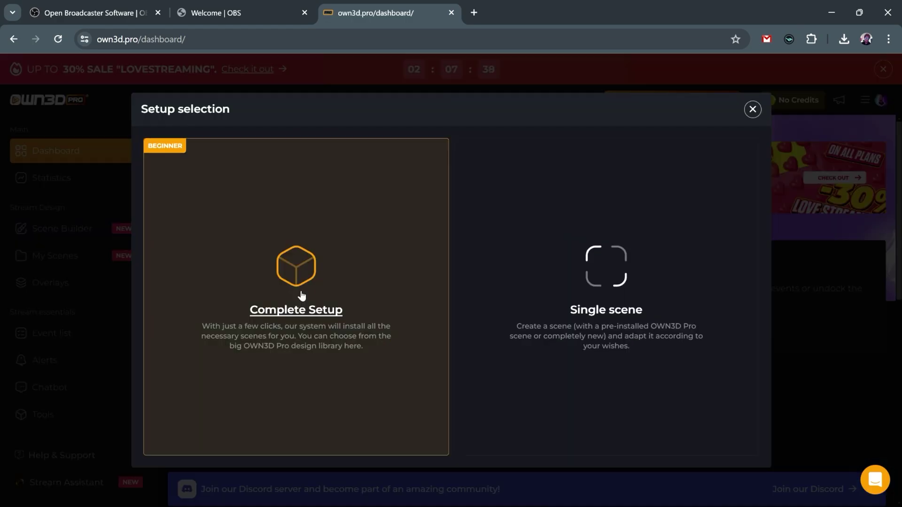
{"action": "left_click", "coordinate": [301, 295]}
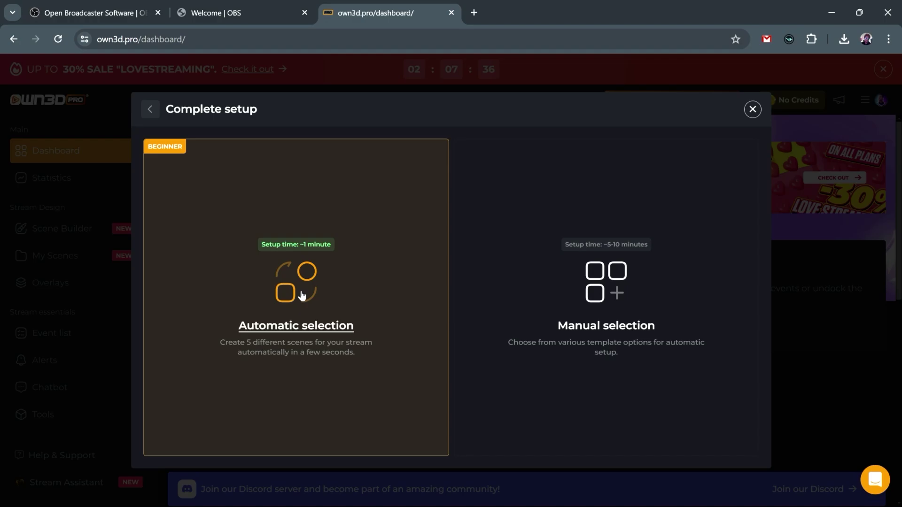
{"action": "left_click", "coordinate": [302, 296]}
{"action": "mouse_move", "coordinate": [347, 306]}
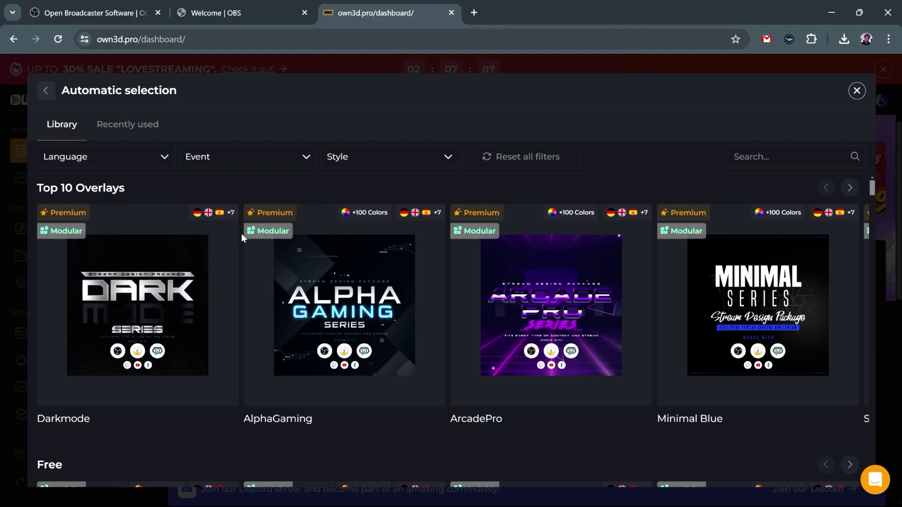
{"action": "scroll", "coordinate": [241, 233], "scroll_direction": "down", "scroll_amount": 5}
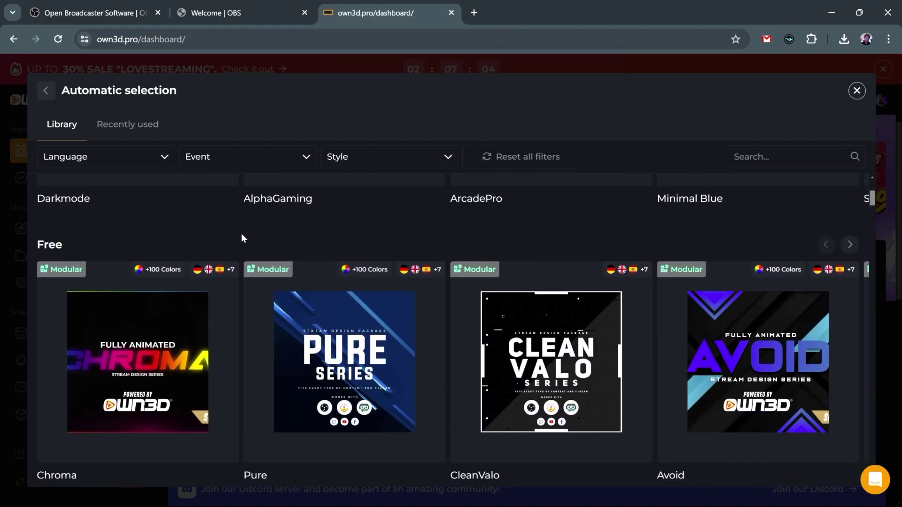
{"action": "mouse_move", "coordinate": [581, 312]}
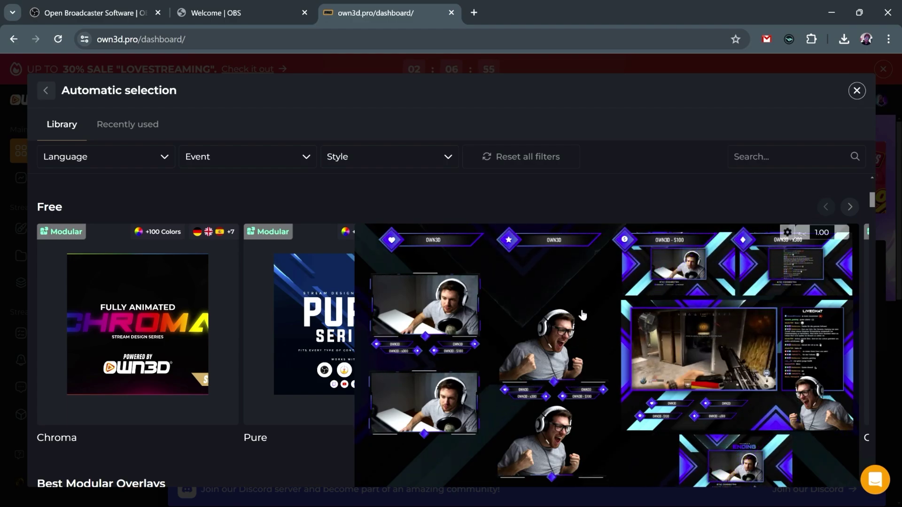
Choose the Avoid overlay design and download its Avoid.json OBS scene setup file
{"action": "left_click", "coordinate": [582, 313]}
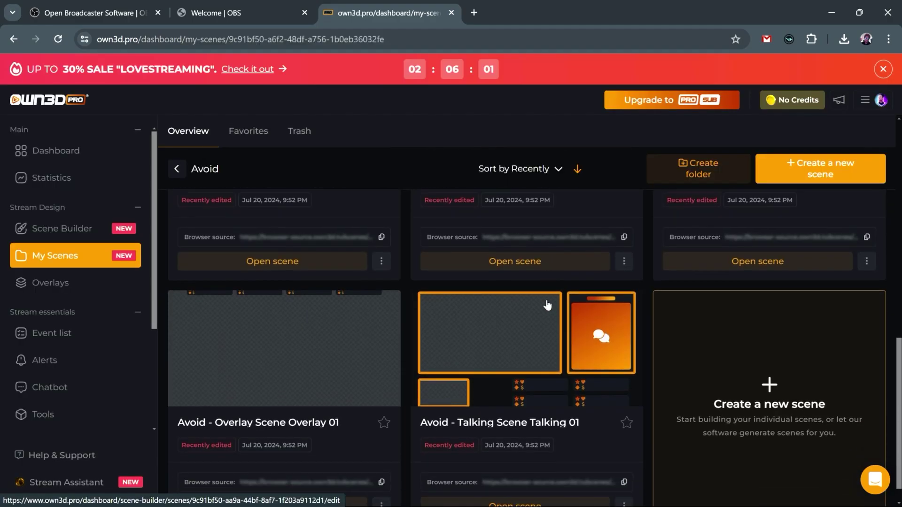
{"action": "scroll", "coordinate": [546, 304], "scroll_direction": "up", "scroll_amount": 3}
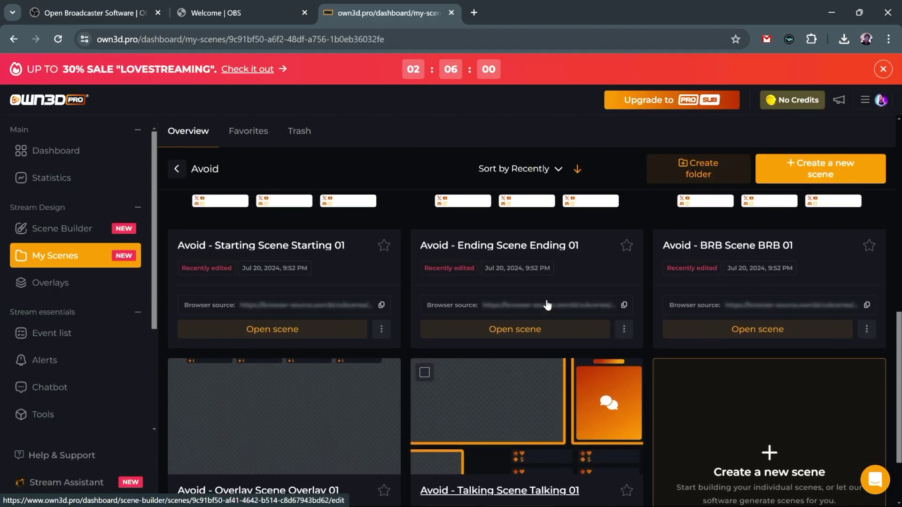
{"action": "scroll", "coordinate": [546, 304], "scroll_direction": "up", "scroll_amount": 5}
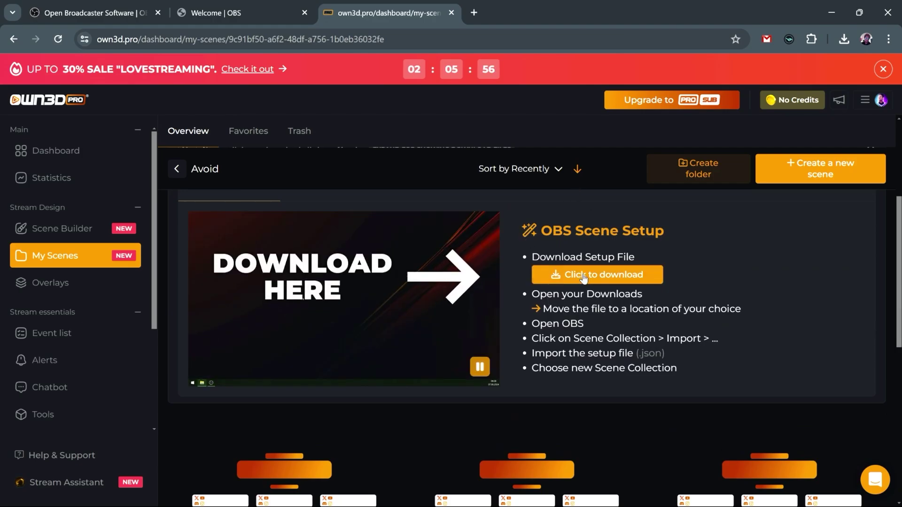
{"action": "left_click", "coordinate": [603, 274]}
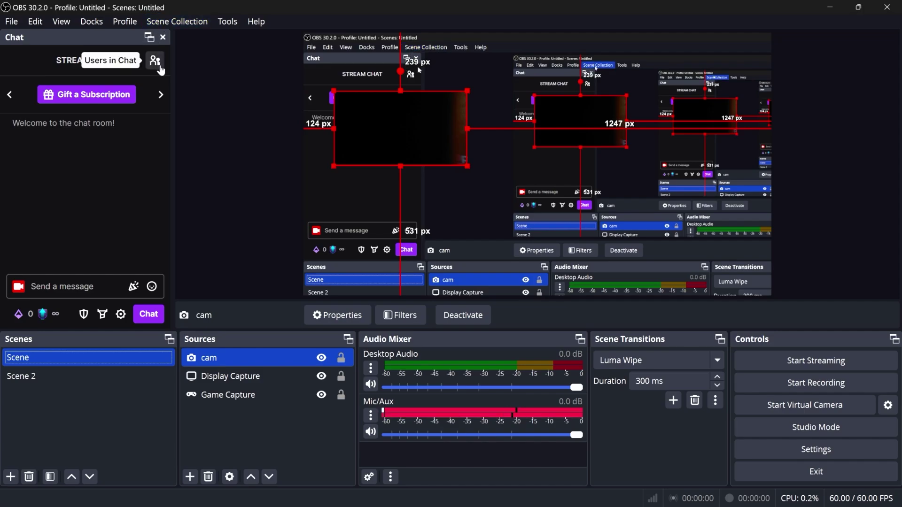
Import Avoid.json as a scene collection and switch OBS to the Avoid collection
{"action": "left_click", "coordinate": [171, 22]}
{"action": "left_click", "coordinate": [179, 109]}
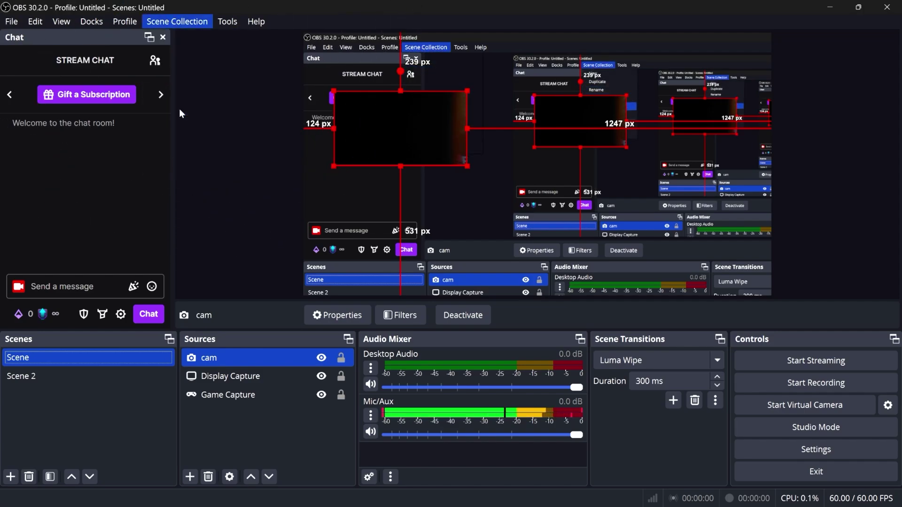
{"action": "left_click", "coordinate": [542, 291]}
{"action": "left_click", "coordinate": [603, 184]}
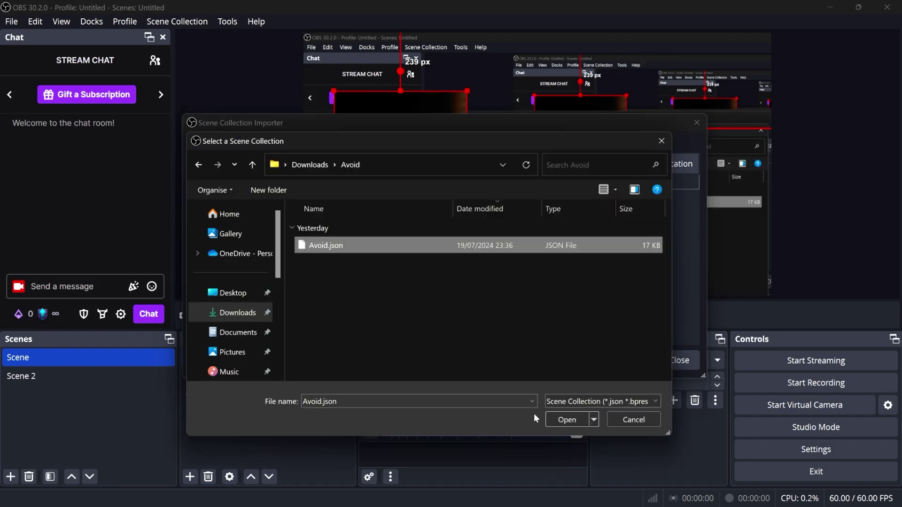
{"action": "left_click", "coordinate": [566, 419]}
{"action": "left_click", "coordinate": [588, 361]}
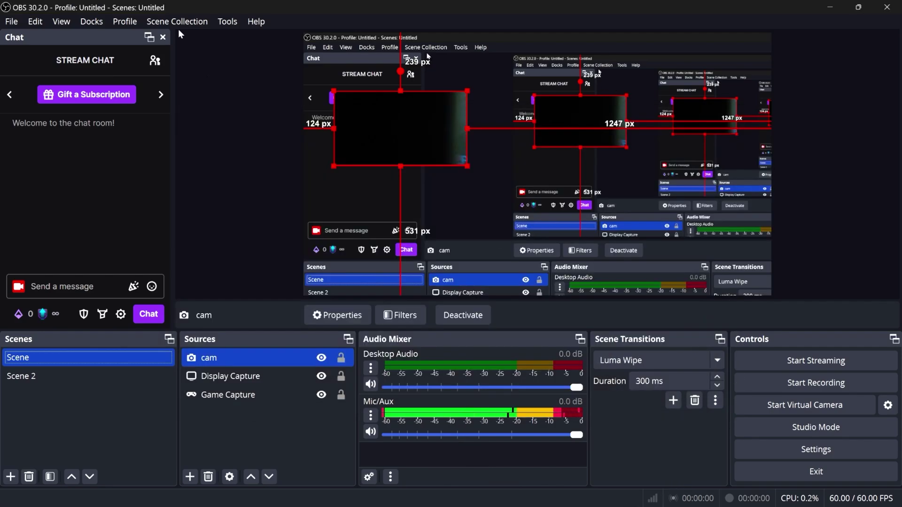
{"action": "left_click", "coordinate": [179, 21]}
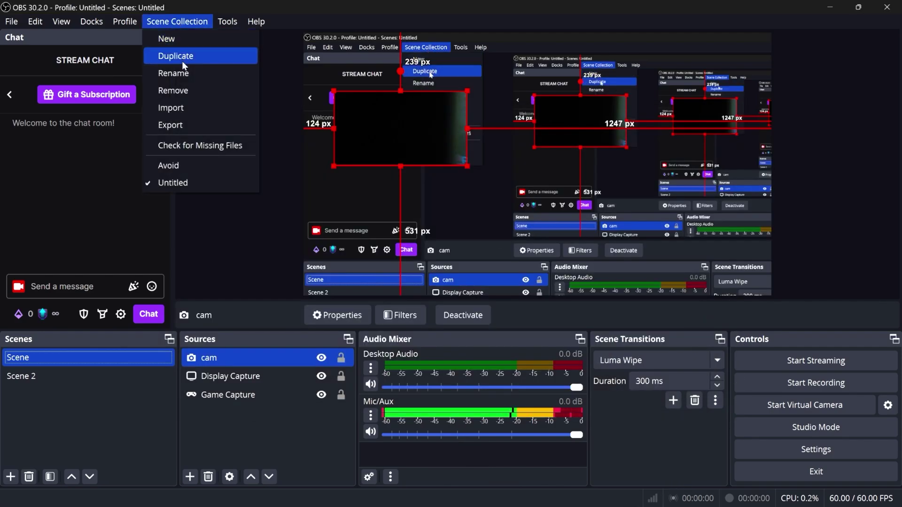
{"action": "left_click", "coordinate": [189, 166]}
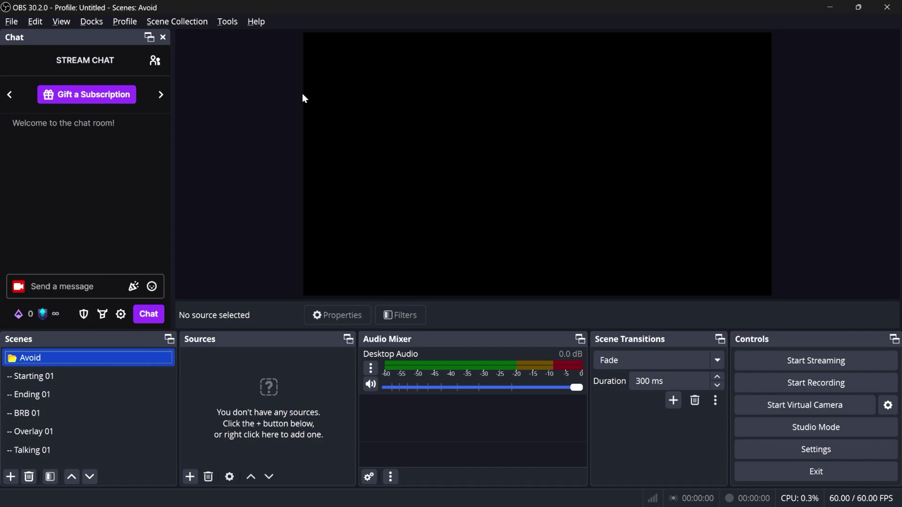
Preview Starting 01, Ending 01, BRB 01, Overlay 01 and Talking 01 in turn
{"action": "left_click", "coordinate": [66, 379]}
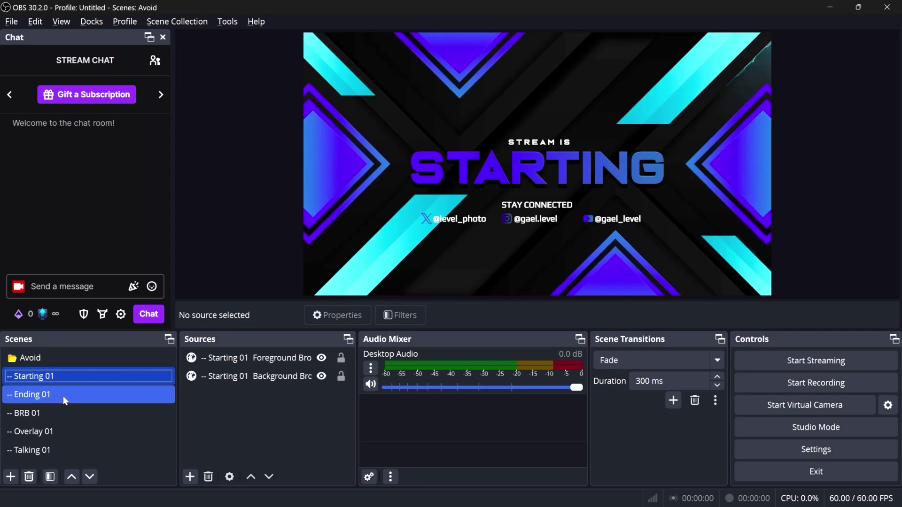
{"action": "left_click", "coordinate": [63, 395]}
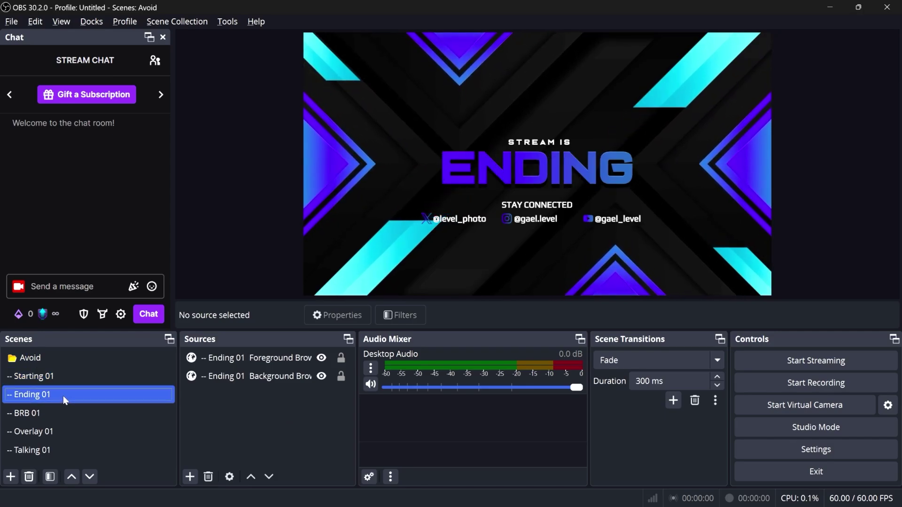
{"action": "left_click", "coordinate": [63, 414]}
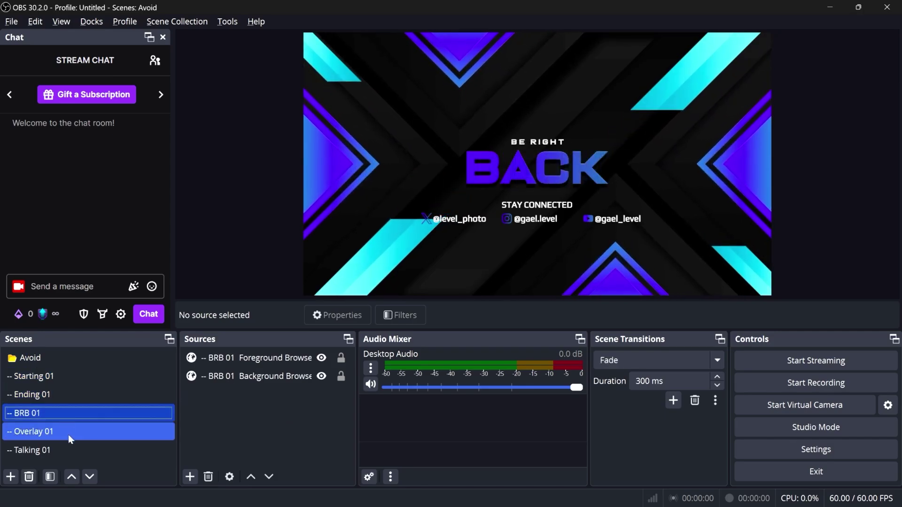
{"action": "left_click", "coordinate": [68, 433]}
{"action": "left_click", "coordinate": [61, 451]}
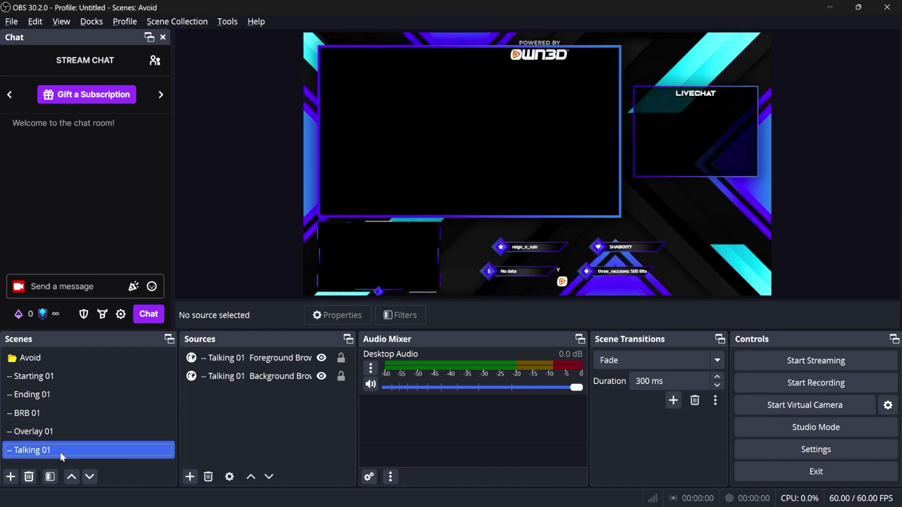
Send the chat messages 'test' and 'hi' from the Chat dock
{"action": "left_click", "coordinate": [47, 292]}
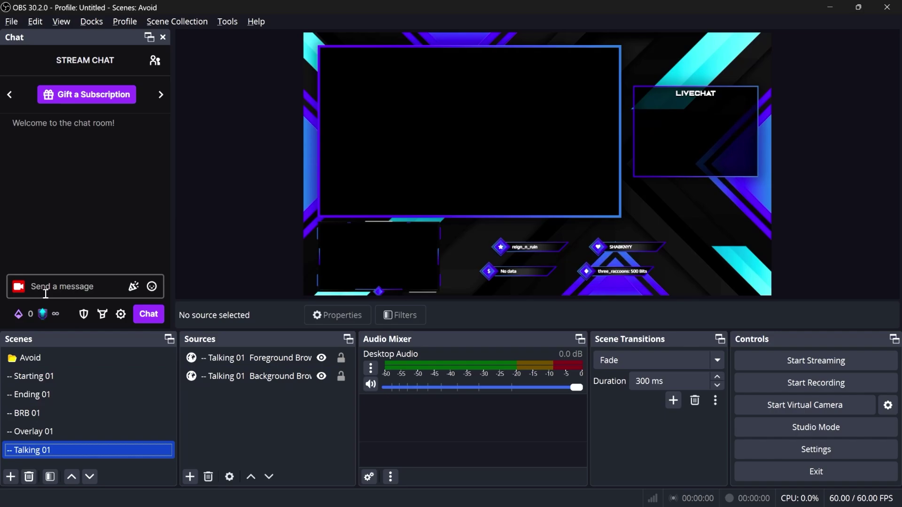
{"action": "type", "text": "test"}
{"action": "key", "text": "Return"}
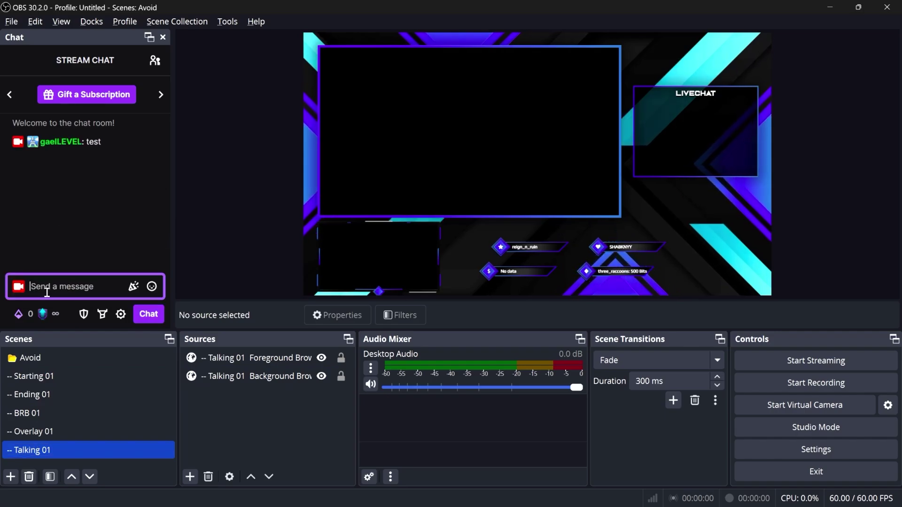
{"action": "type", "text": "hi"}
{"action": "key", "text": "Return"}
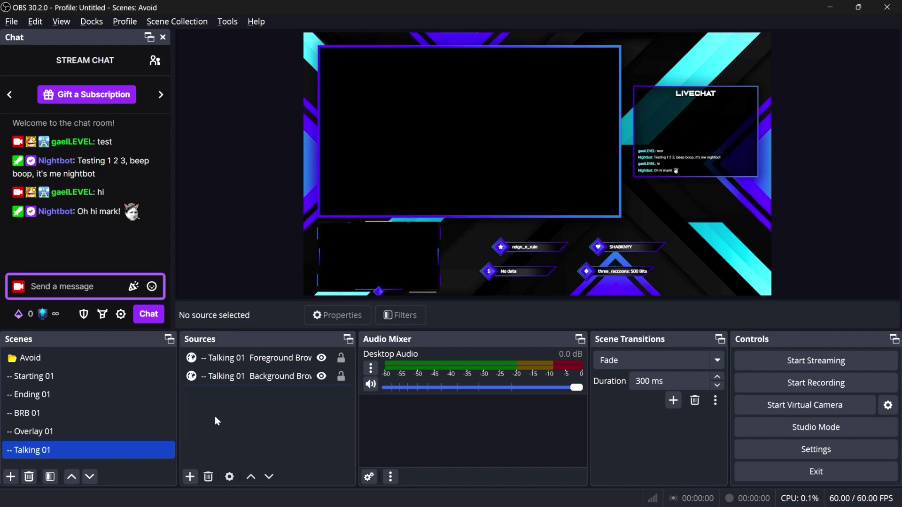
Add a Video Capture Device source named 'cam' with default properties
{"action": "left_click", "coordinate": [190, 476]}
{"action": "left_click", "coordinate": [250, 408]}
{"action": "type", "text": "c"}
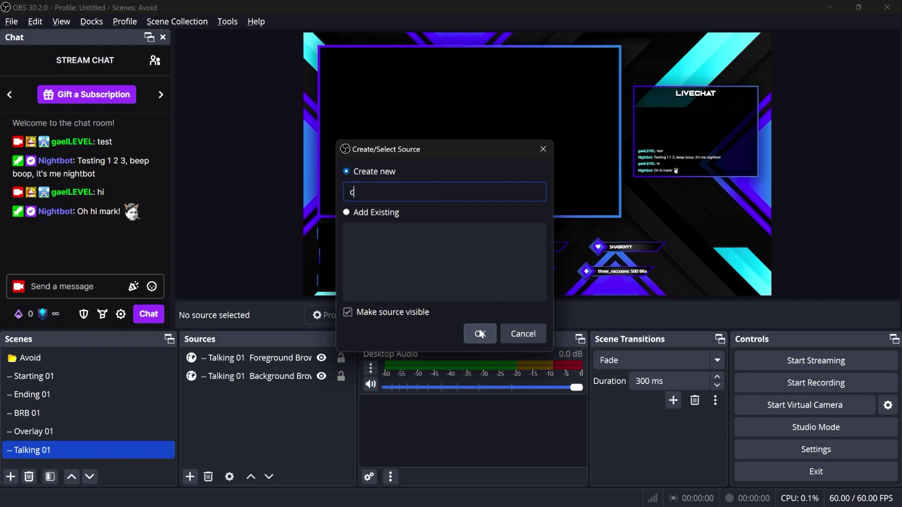
{"action": "type", "text": "am"}
{"action": "left_click", "coordinate": [480, 333]}
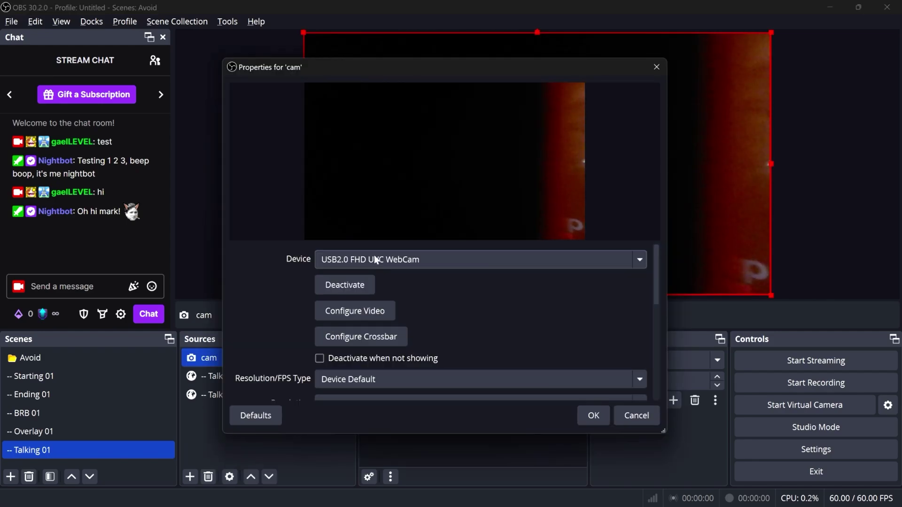
{"action": "left_click", "coordinate": [593, 415]}
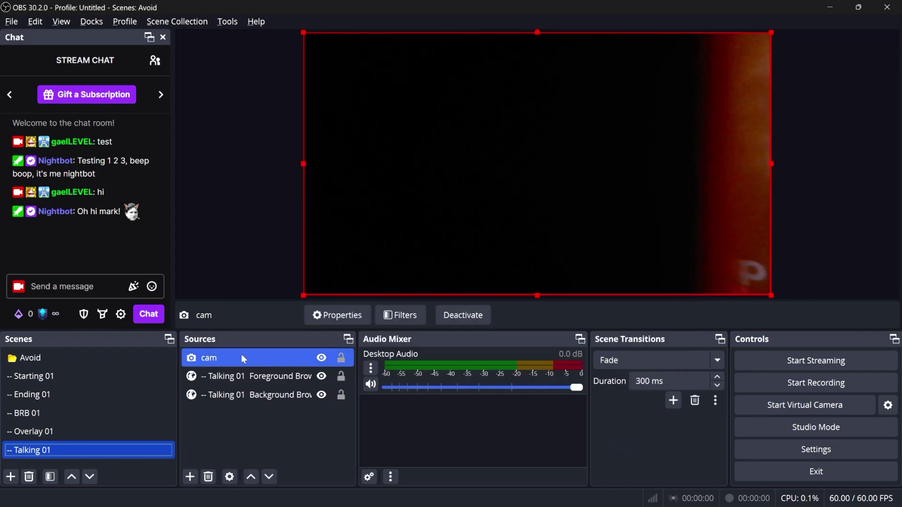
Layer cam below Foreground and fit it into Talking 01's large frame, then show Overlay 01
{"action": "left_click_drag", "start_coordinate": [241, 354], "coordinate": [243, 384]}
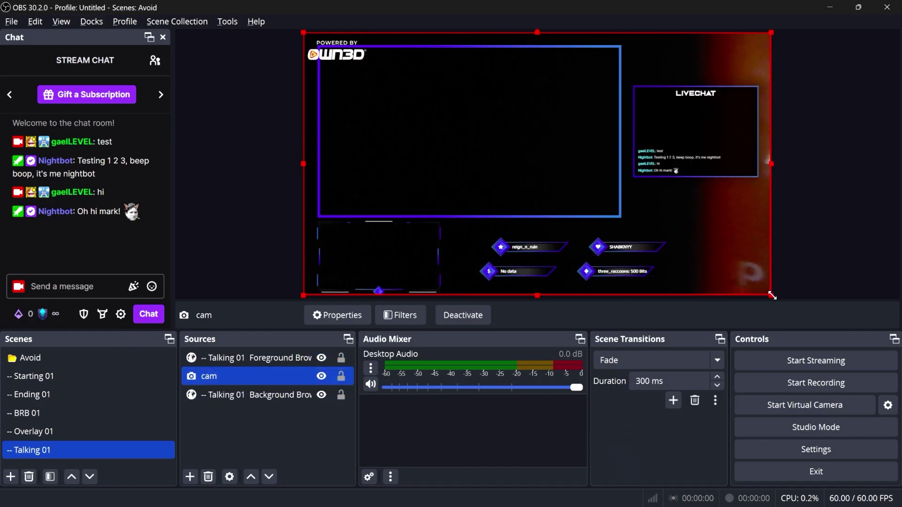
{"action": "left_click_drag", "start_coordinate": [772, 296], "coordinate": [621, 219]}
{"action": "left_click_drag", "start_coordinate": [304, 33], "coordinate": [322, 49]}
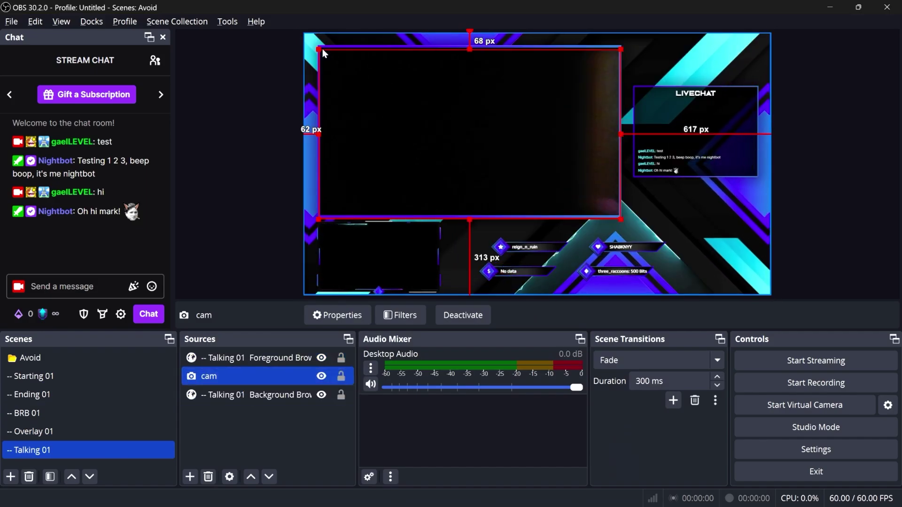
{"action": "key", "text": "Up"}
{"action": "key", "text": "Up"}
{"action": "key", "text": "Up"}
{"action": "key", "text": "Up"}
{"action": "key", "text": "Up"}
{"action": "key", "text": "Up"}
{"action": "key", "text": "Up"}
{"action": "key", "text": "Up"}
{"action": "key", "text": "Up"}
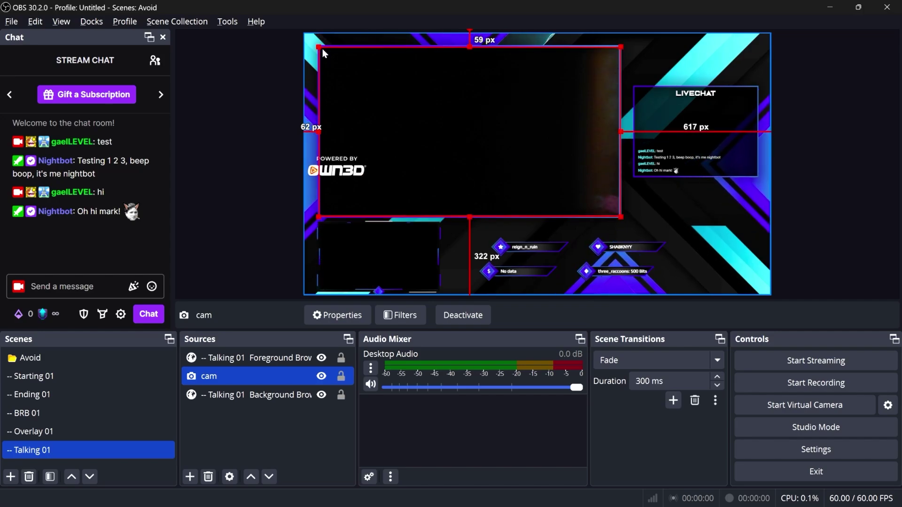
{"action": "left_click", "coordinate": [225, 434]}
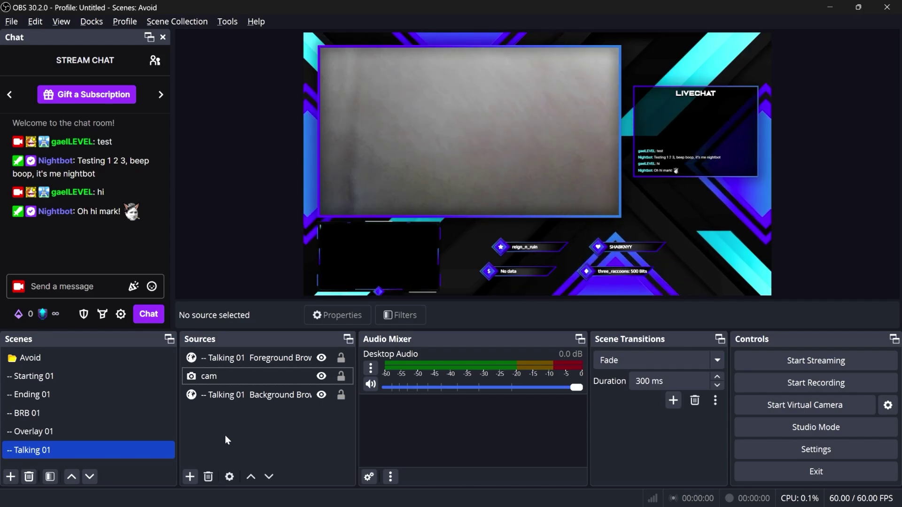
{"action": "left_click", "coordinate": [47, 434]}
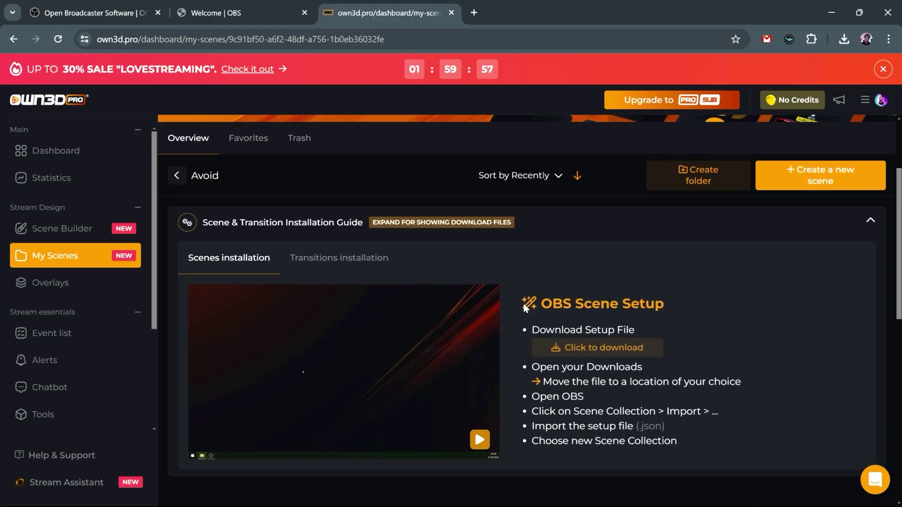
Open the Overlay 01 scene for editing in OWN3D Pro
{"action": "scroll", "coordinate": [523, 303], "scroll_direction": "down", "scroll_amount": 5}
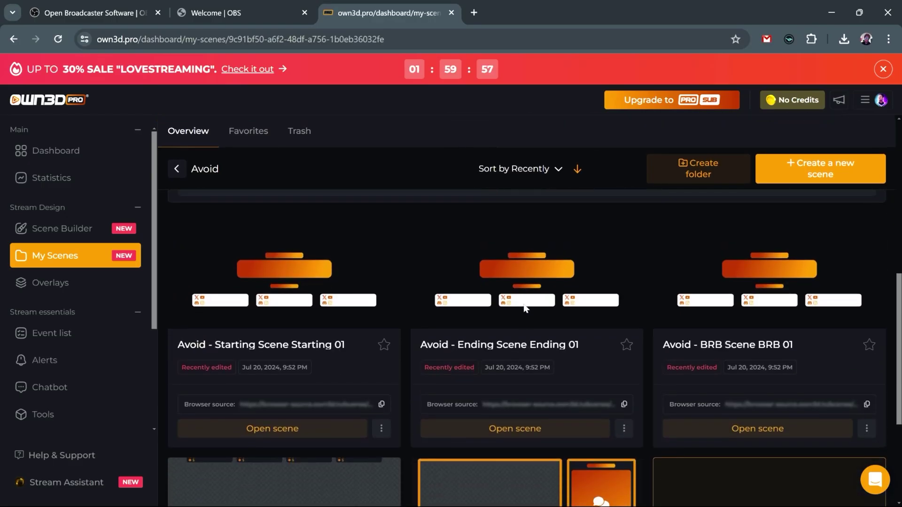
{"action": "scroll", "coordinate": [221, 339], "scroll_direction": "down", "scroll_amount": 1}
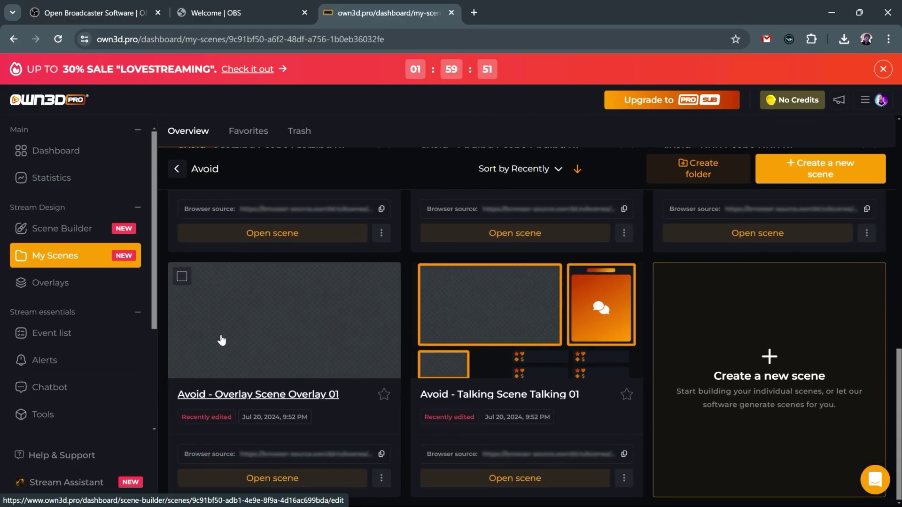
{"action": "left_click", "coordinate": [258, 343]}
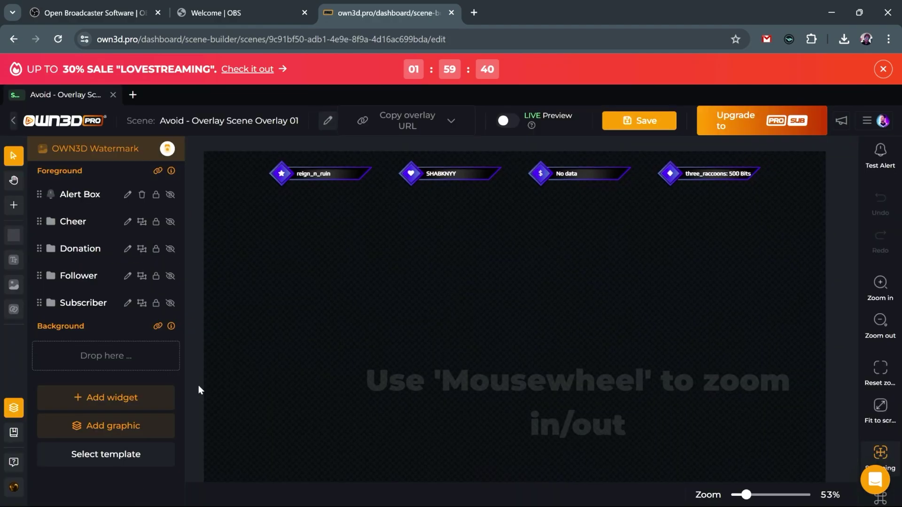
{"action": "scroll", "coordinate": [198, 385], "scroll_direction": "up", "scroll_amount": 3}
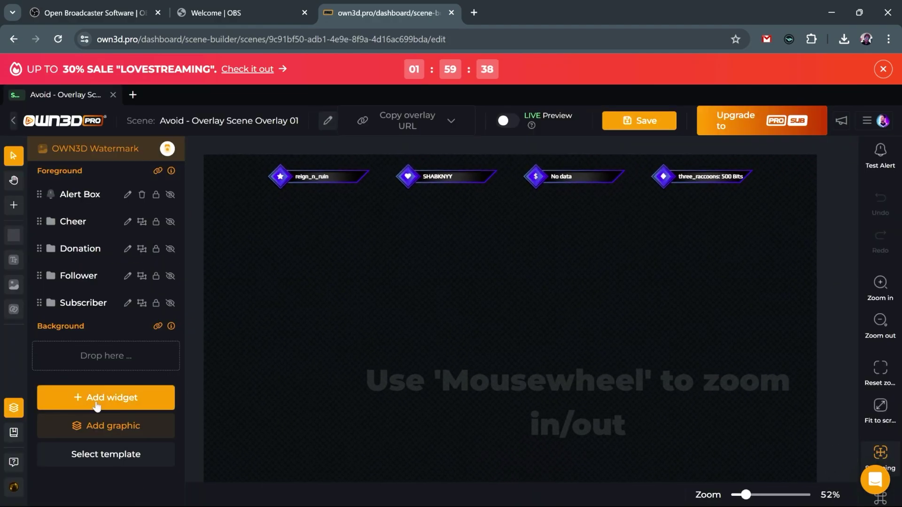
{"action": "scroll", "coordinate": [701, 317], "scroll_direction": "down", "scroll_amount": 5}
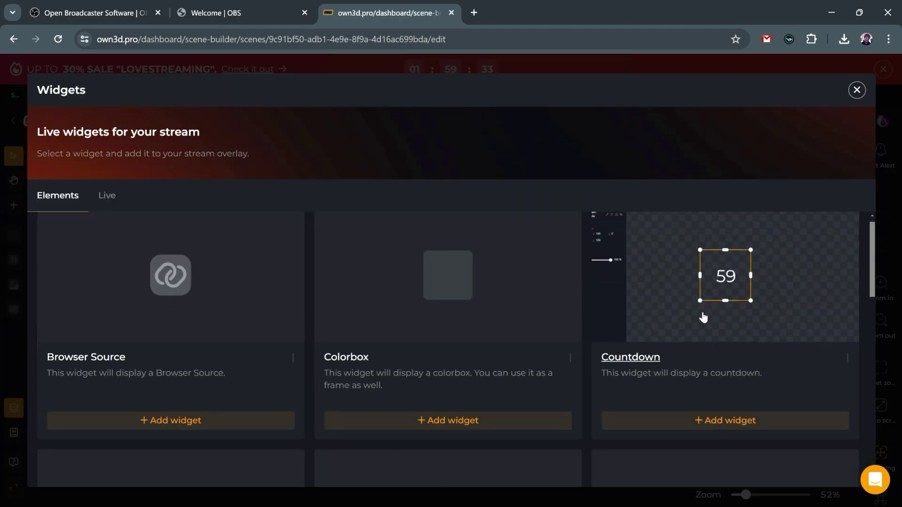
{"action": "scroll", "coordinate": [690, 320], "scroll_direction": "down", "scroll_amount": 8}
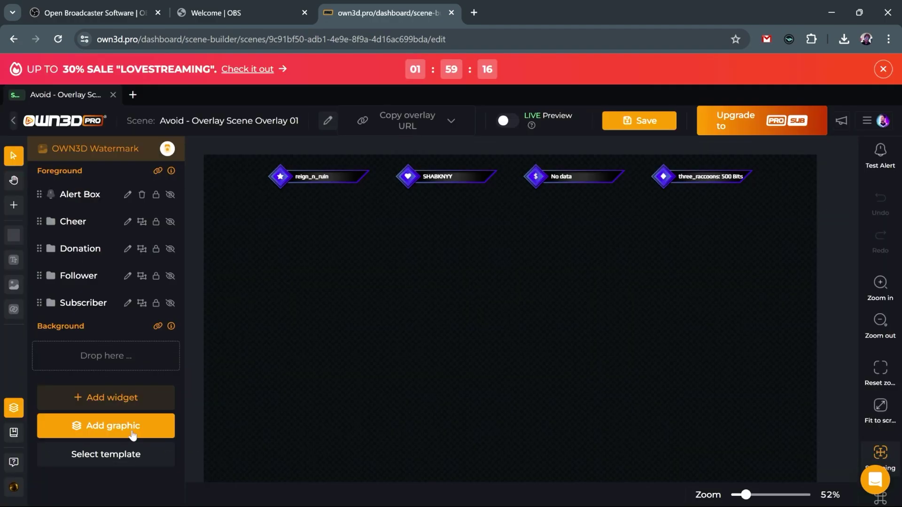
Add the third Avoid webcam style graphic and save the Overlay 01 scene
{"action": "left_click", "coordinate": [75, 428]}
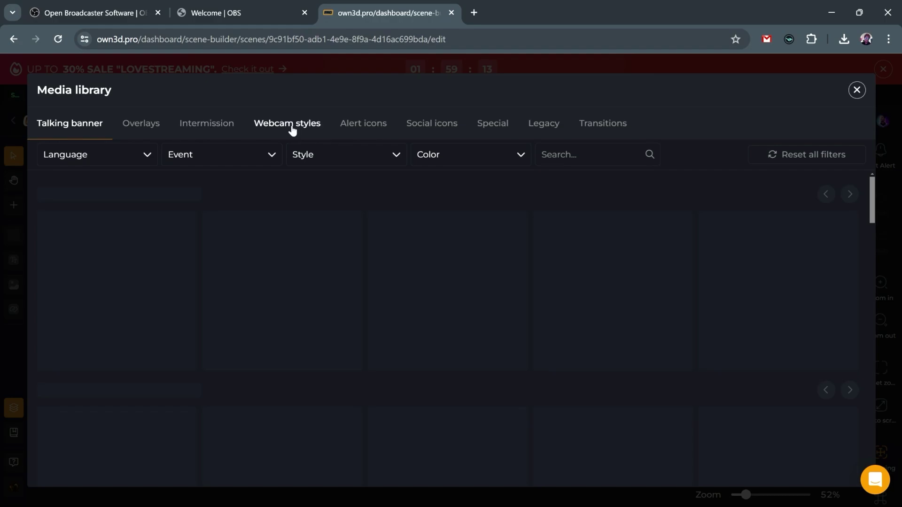
{"action": "left_click", "coordinate": [287, 124]}
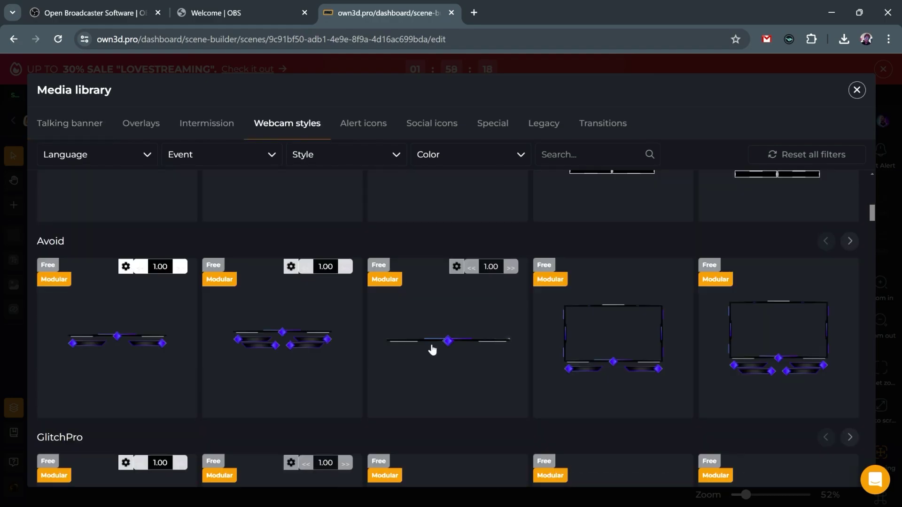
{"action": "left_click", "coordinate": [432, 350]}
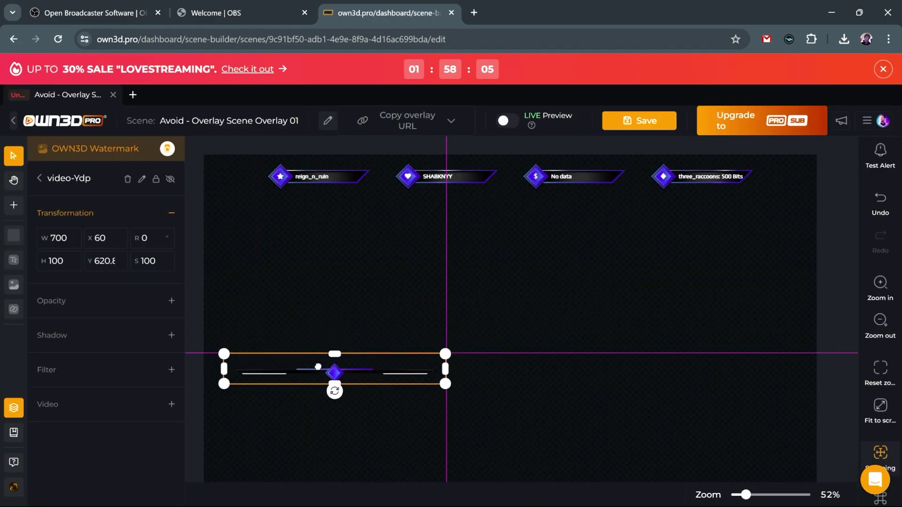
{"action": "left_click", "coordinate": [639, 120]}
{"action": "left_click", "coordinate": [533, 493]}
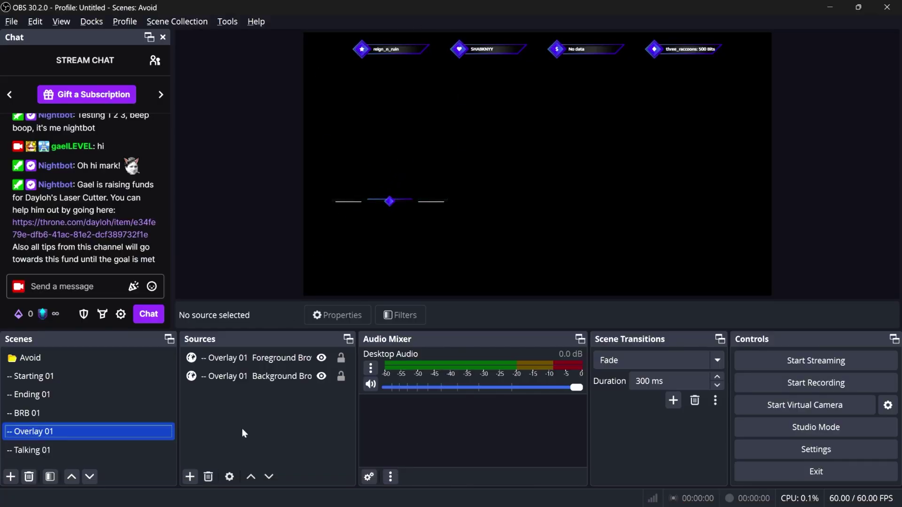
Add the existing cam video capture source to Overlay 01
{"action": "left_click", "coordinate": [189, 477]}
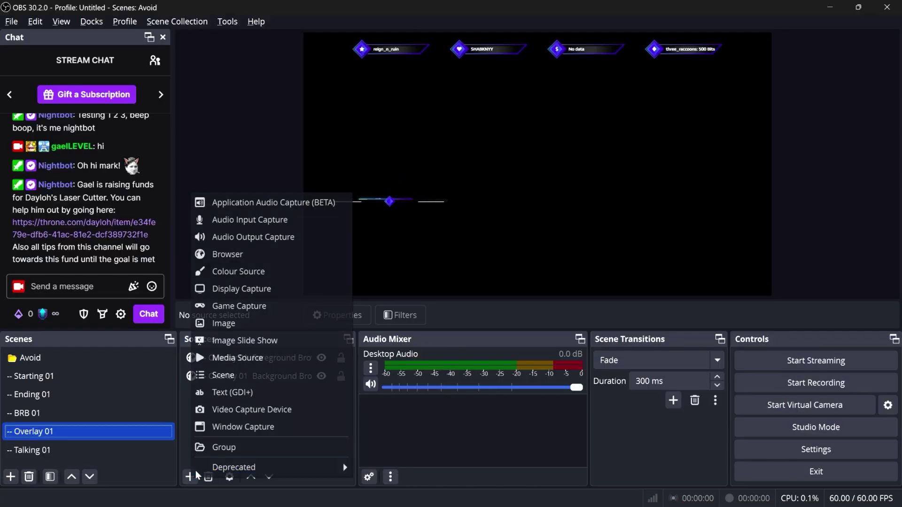
{"action": "left_click", "coordinate": [224, 409]}
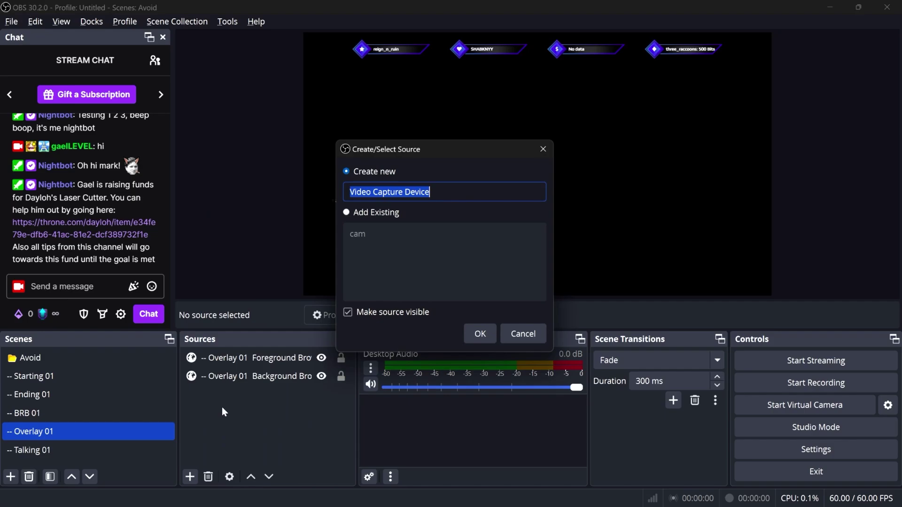
{"action": "left_click", "coordinate": [347, 213]}
{"action": "left_click", "coordinate": [360, 236]}
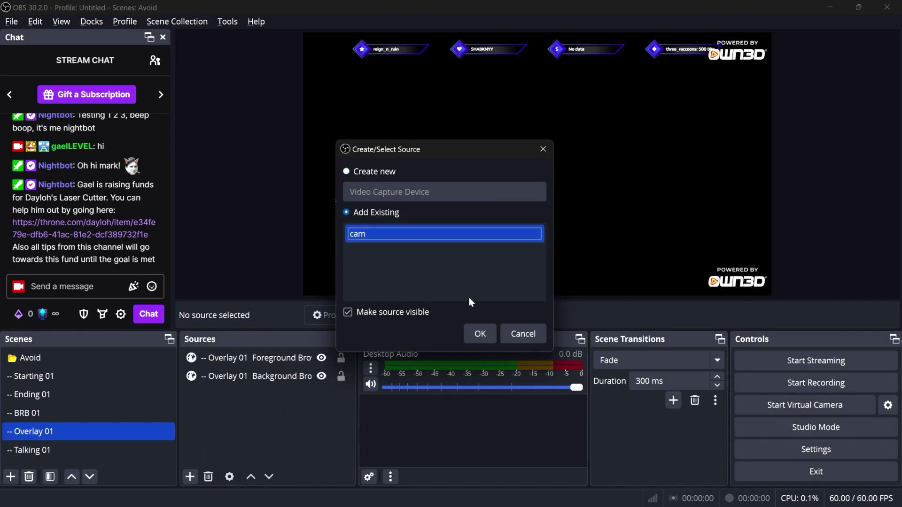
{"action": "left_click", "coordinate": [477, 335]}
Shrink cam into the left webcam frame below Foreground, then show Starting 01
{"action": "left_click_drag", "start_coordinate": [771, 32], "coordinate": [436, 220]}
{"action": "left_click_drag", "start_coordinate": [362, 254], "coordinate": [395, 174]}
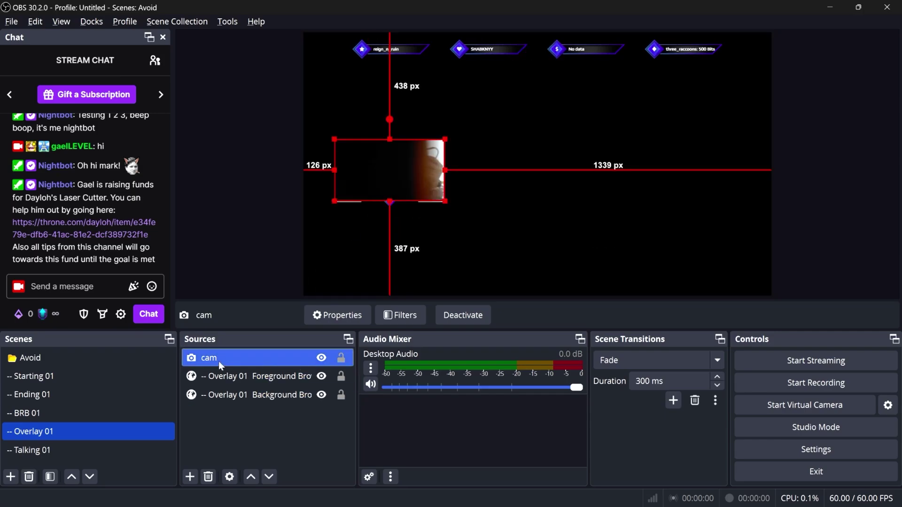
{"action": "left_click_drag", "start_coordinate": [219, 362], "coordinate": [227, 382]}
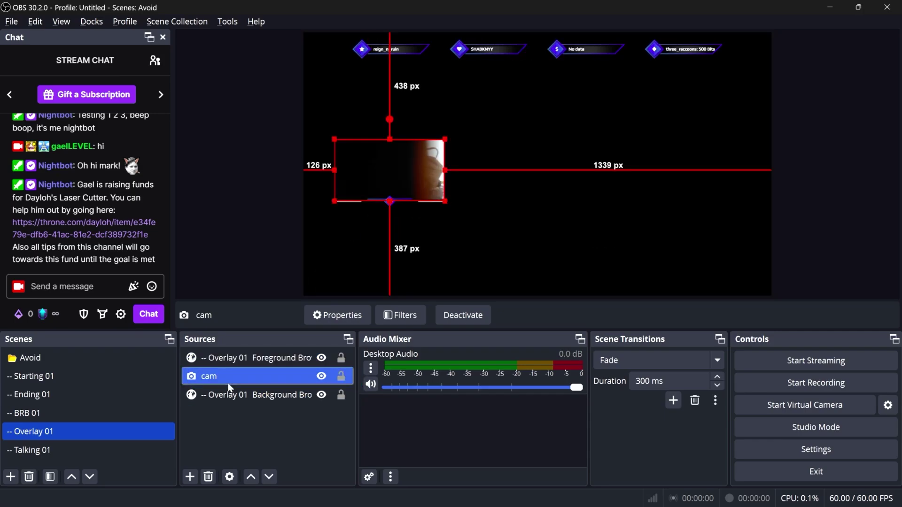
{"action": "left_click", "coordinate": [222, 179]}
{"action": "left_click", "coordinate": [96, 372]}
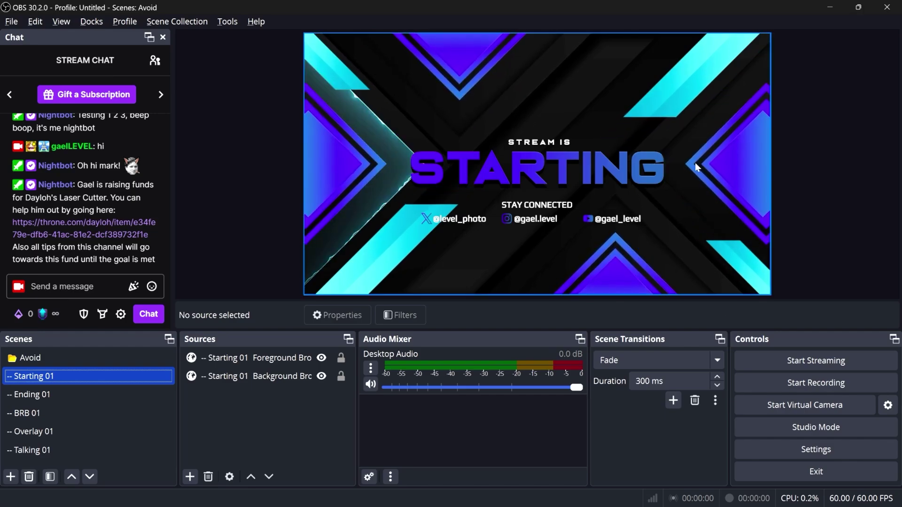
Check the Talking 01 webcam layout, then preview the Ending 01 scene
{"action": "left_click", "coordinate": [42, 451]}
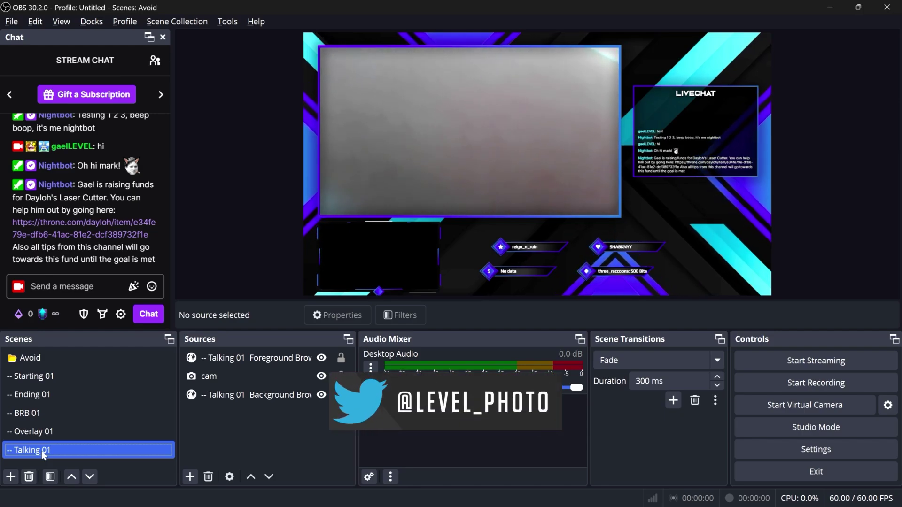
{"action": "left_click", "coordinate": [28, 396]}
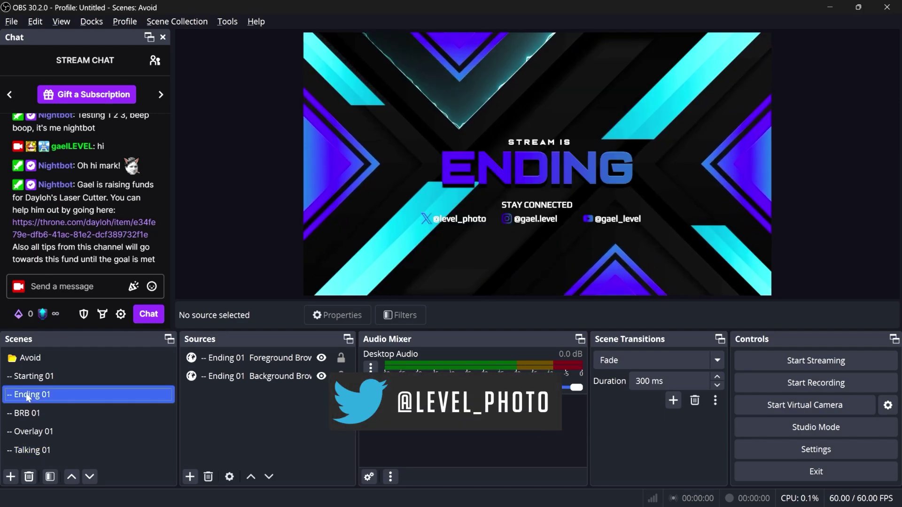